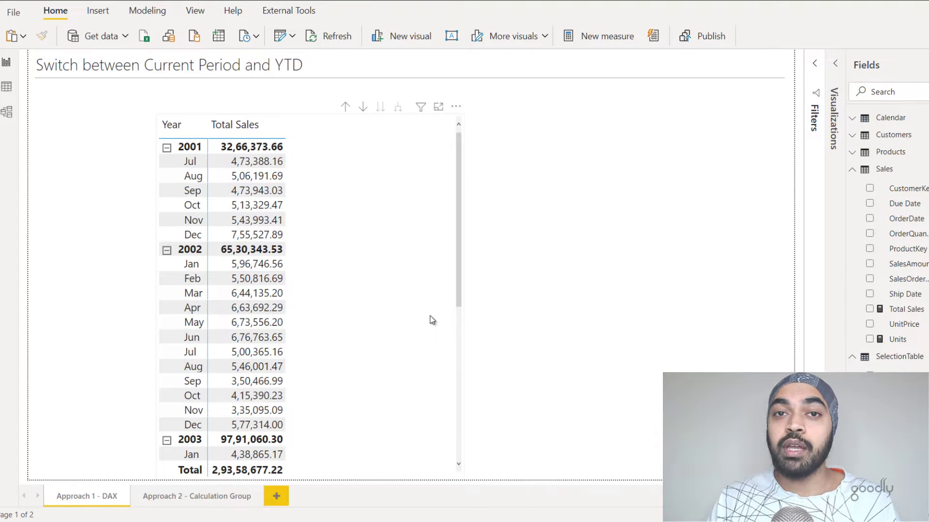
Review the SelectionTable data and its Current Period and YTD values, then return to the report
click(852, 357)
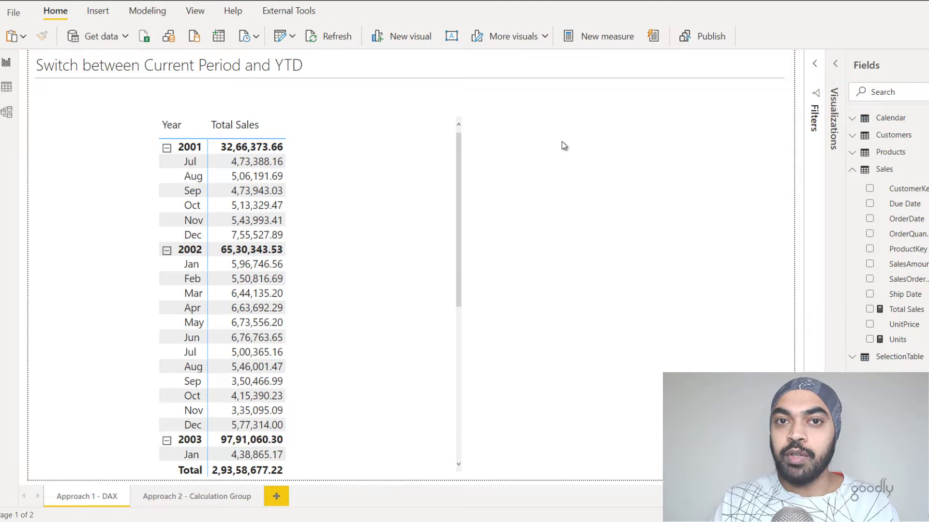
click(7, 87)
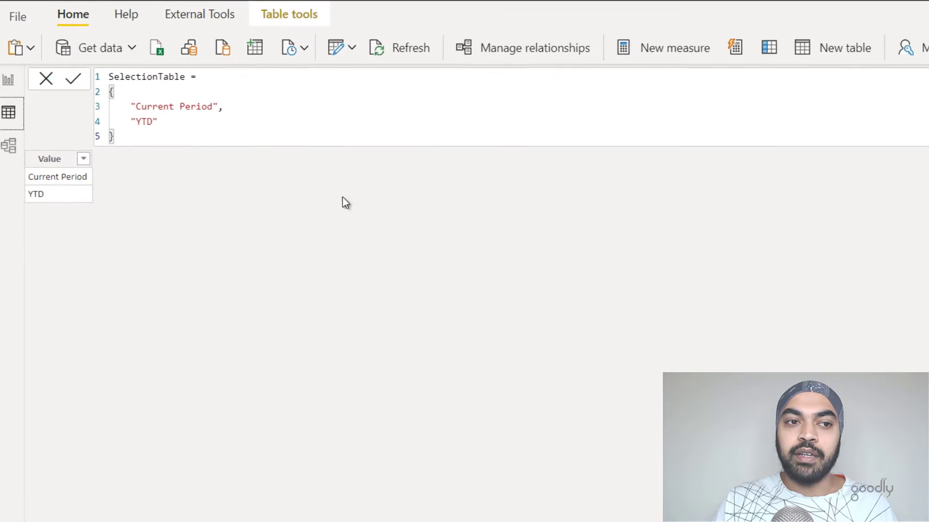
drag(140, 106, 245, 131)
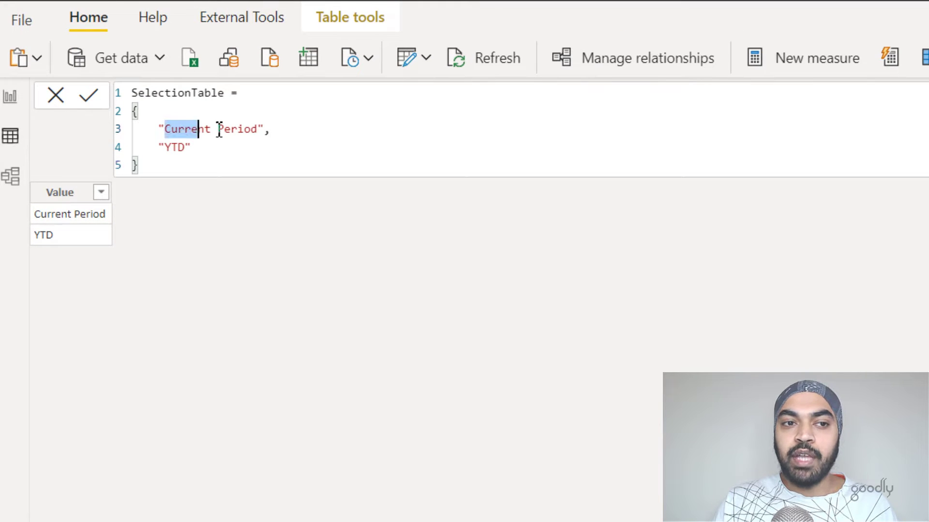
drag(165, 148, 189, 151)
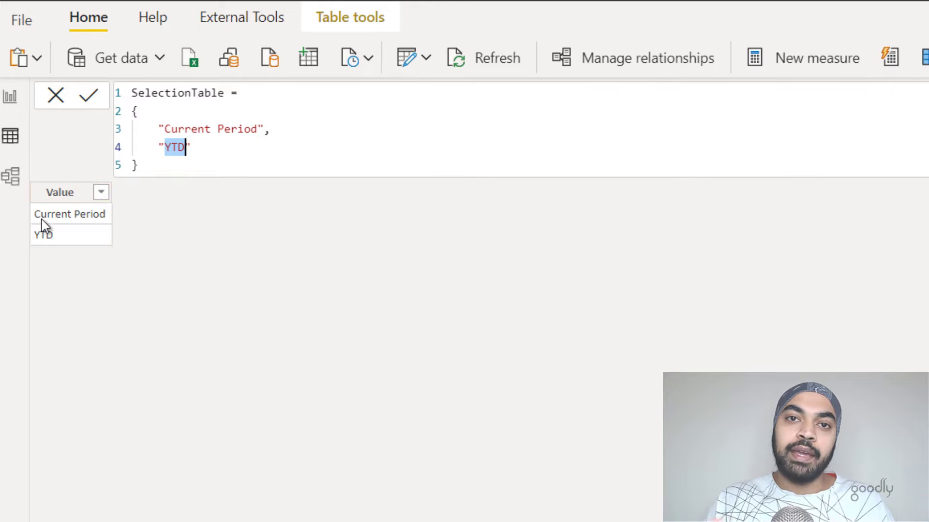
click(8, 102)
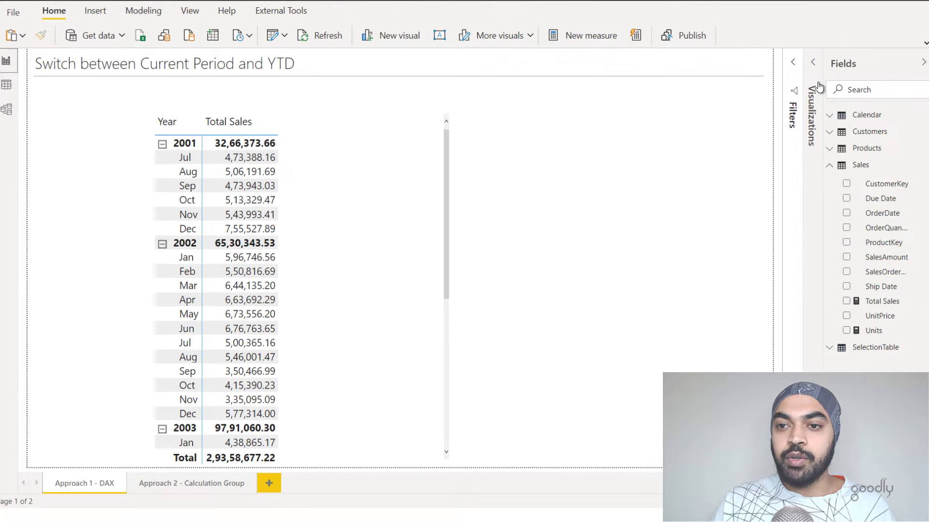
Add a slicer right of the matrix showing SelectionTable[Value]
click(817, 88)
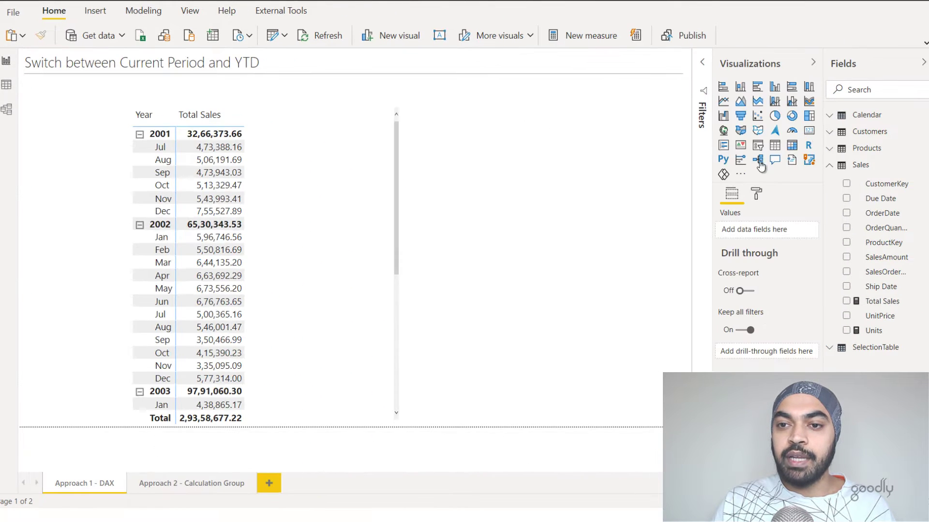
click(758, 160)
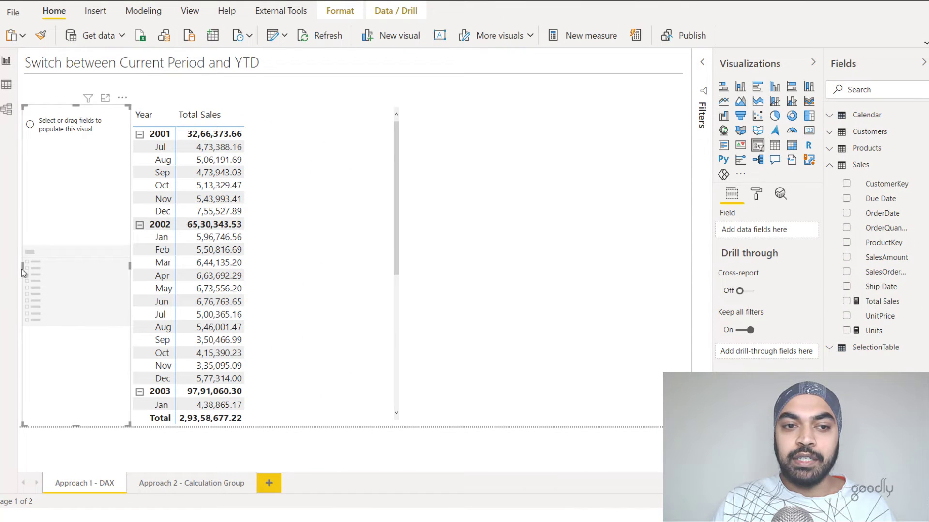
drag(81, 274, 514, 291)
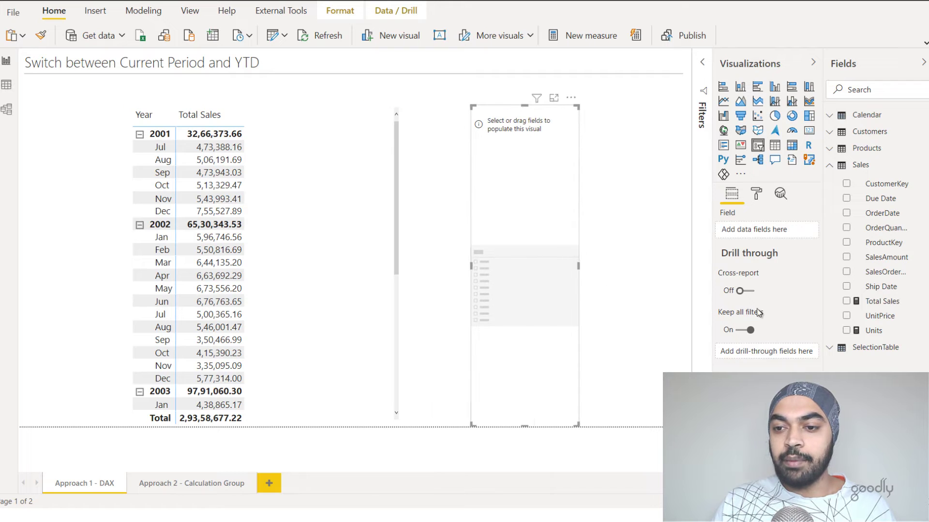
click(852, 358)
drag(874, 366, 525, 250)
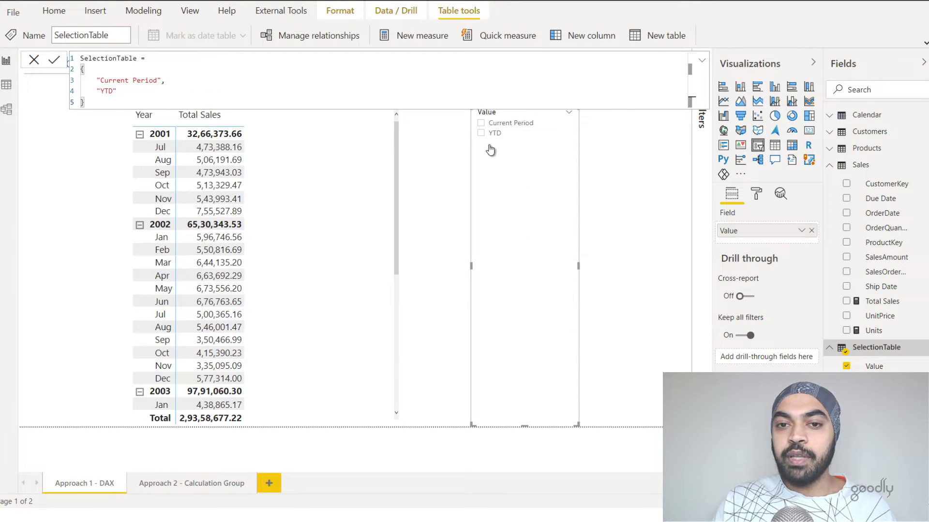
Set the slicer to YTD, then start a new measure in the Sales table
click(603, 161)
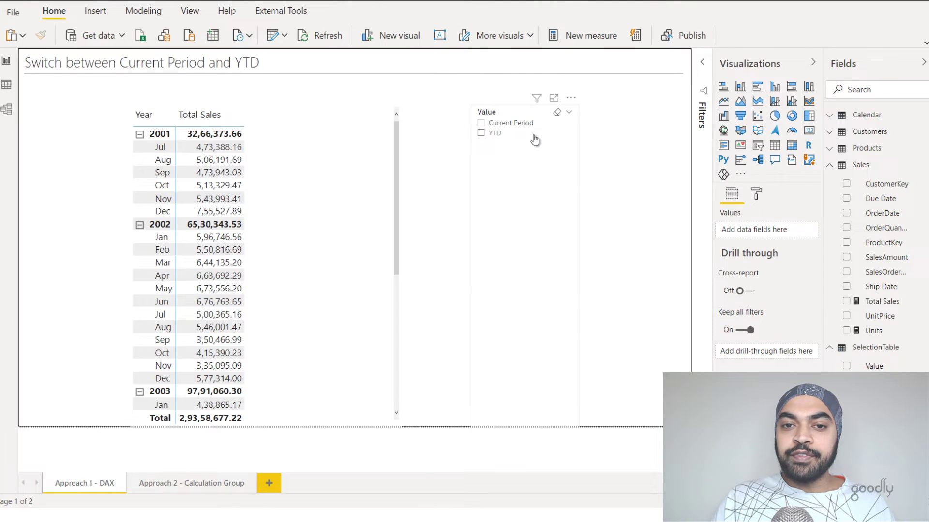
click(511, 125)
click(494, 132)
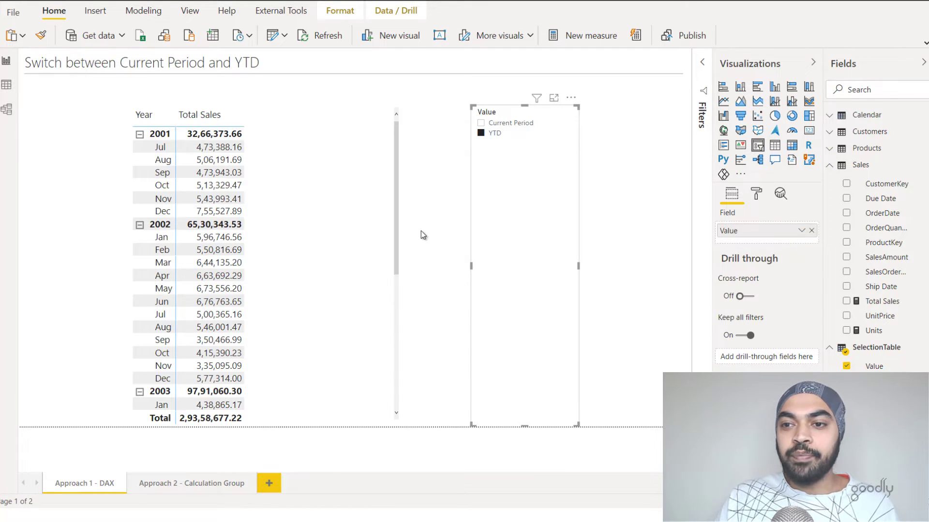
right_click(869, 165)
key(Escape)
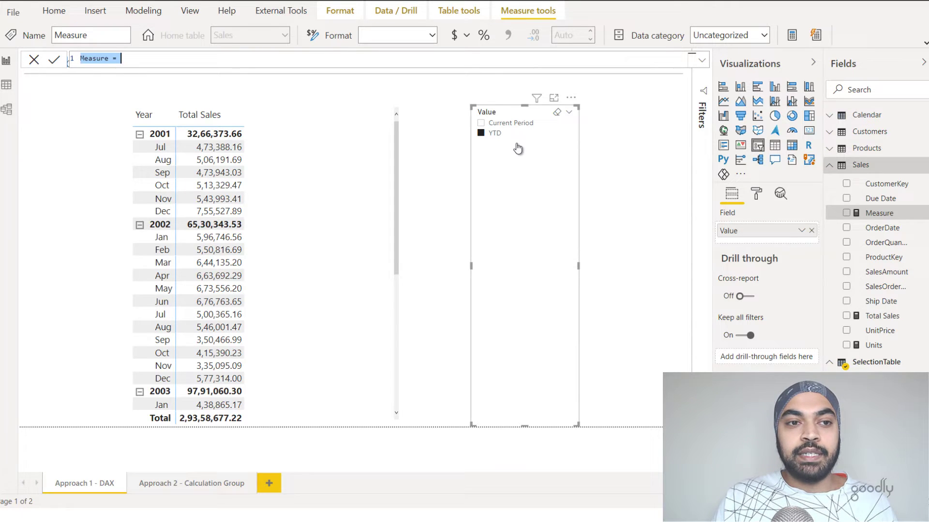
Start the measure formula with SWITCH(TRUE(), on its own indented lines
click(131, 59)
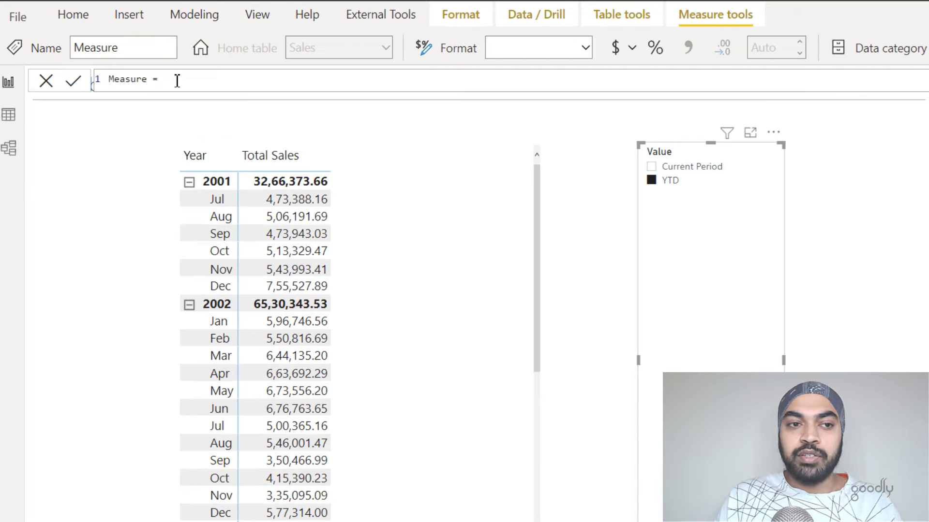
key(shift+Return)
text(swi)
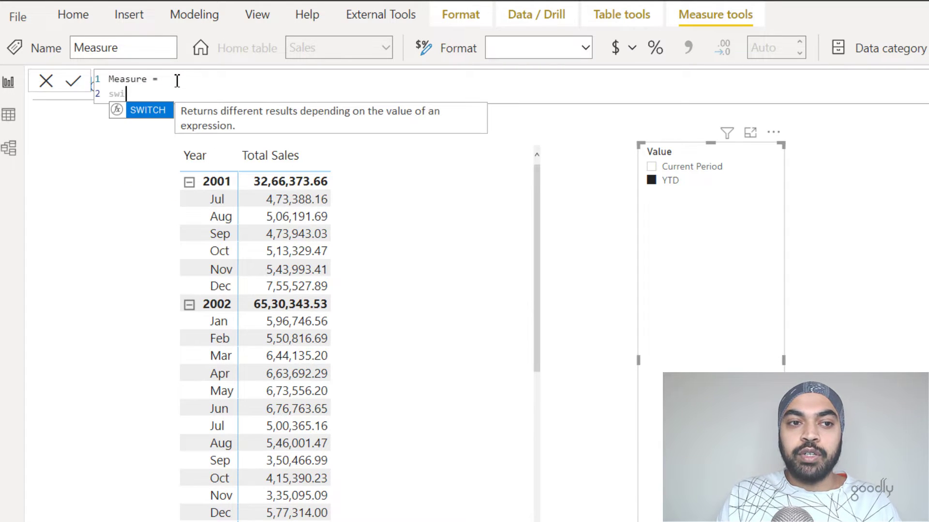
key(Tab)
key(shift+Return)
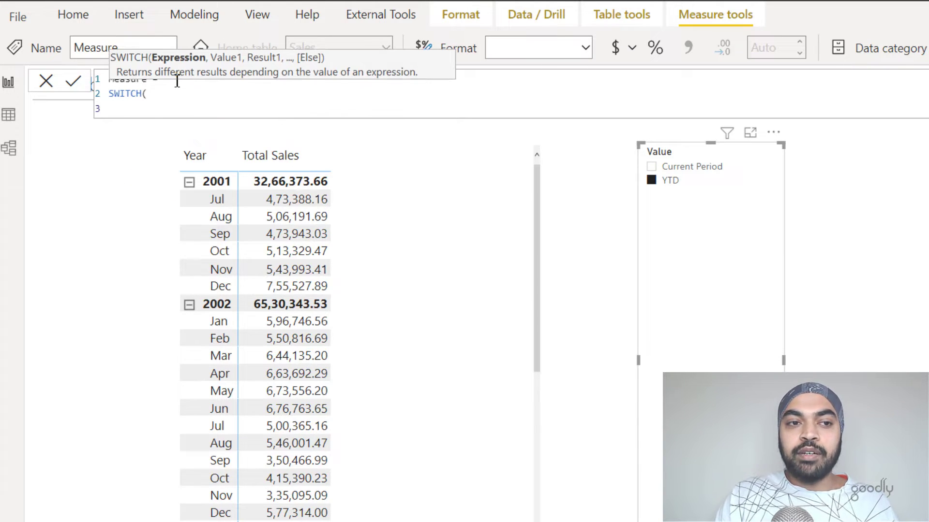
ctrl+scroll(177, 81, up, 3)
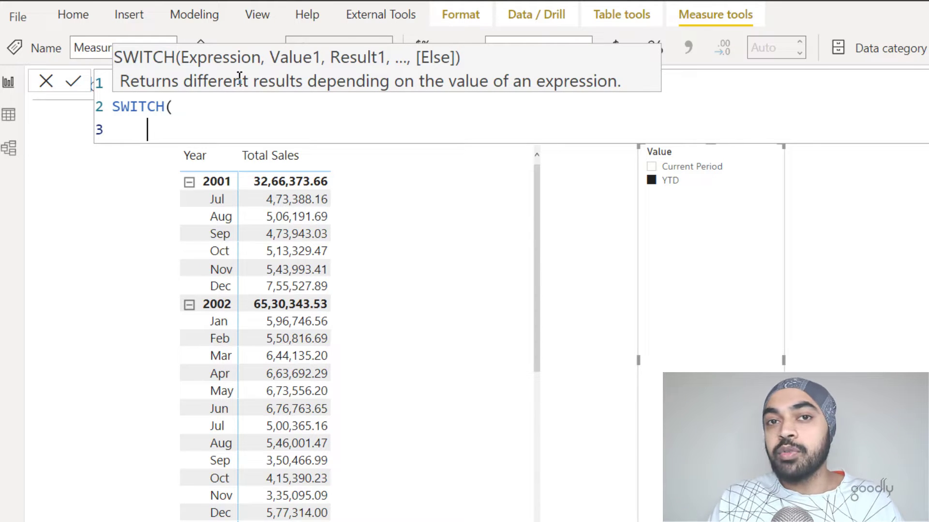
text(TRUE(),)
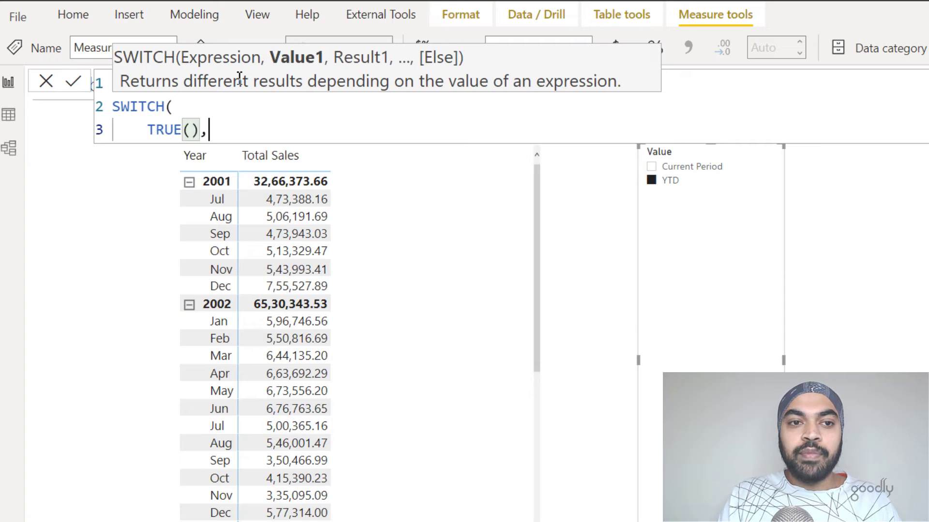
key(Return)
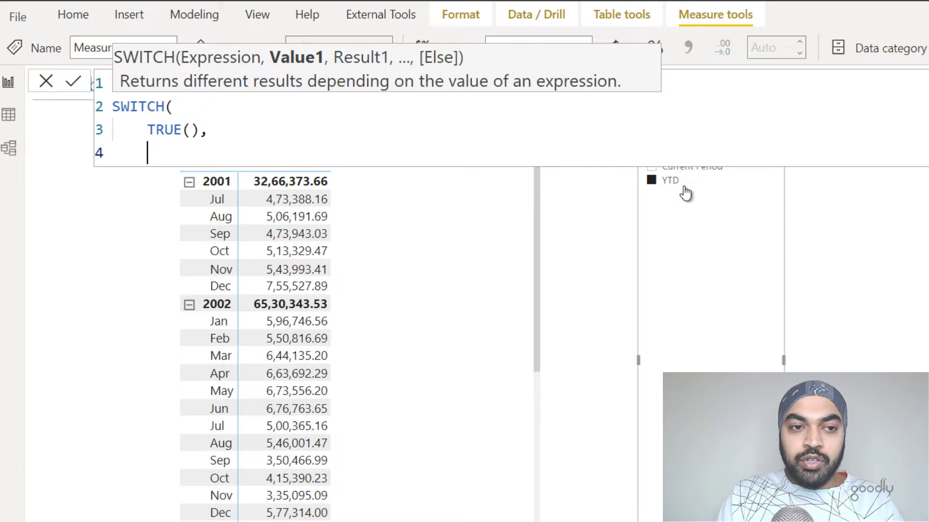
Add the condition SELECTEDVALUE(SelectionTable[Value]) = "Current Period" returning [Total Sales]
text(sel)
key(Down)
key(Down)
key(Down)
key(Down)
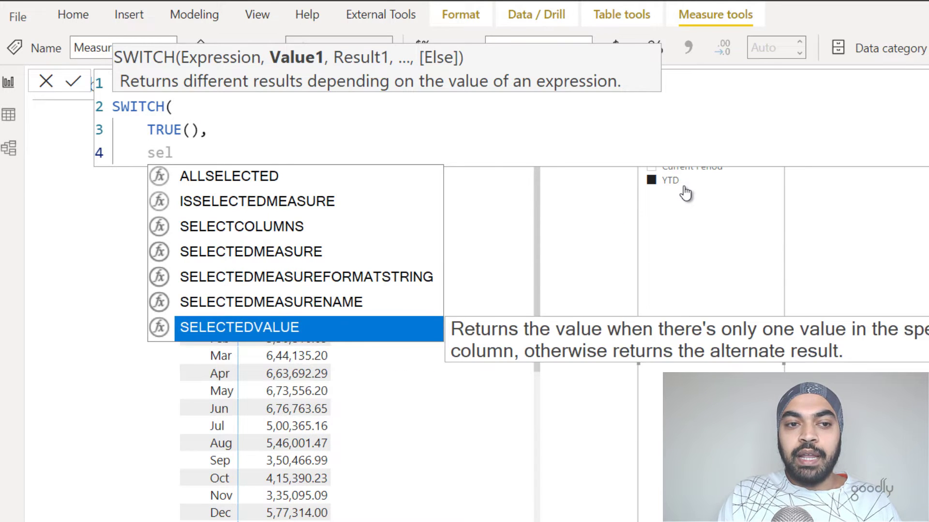
key(Tab)
text(valu)
key(Tab)
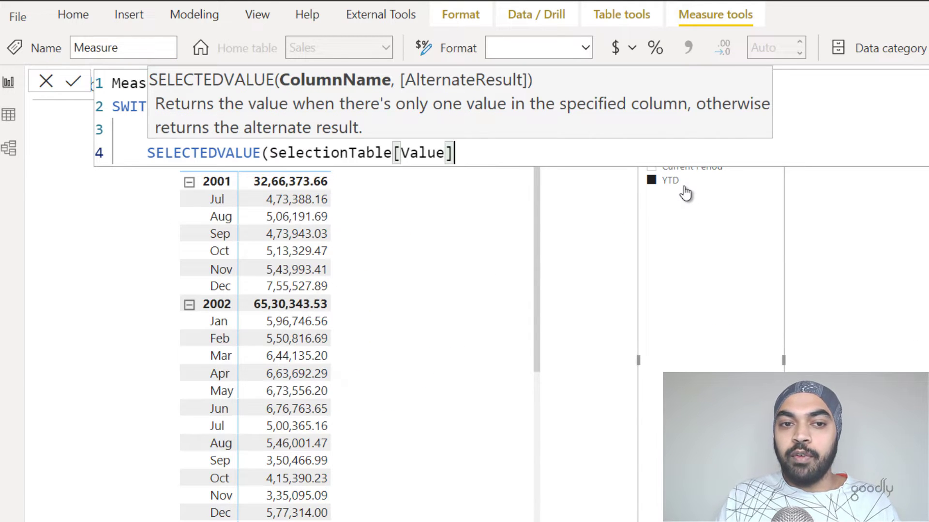
text() = ")
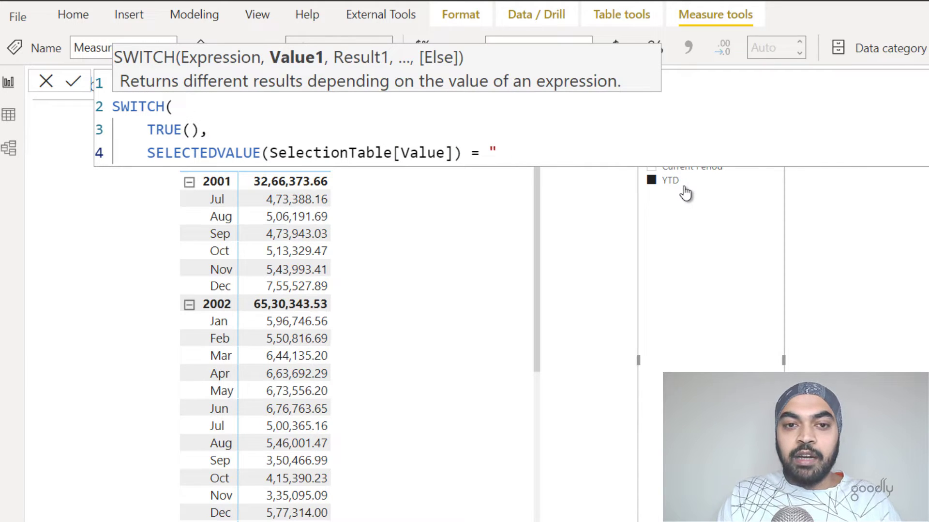
text(Current Per)
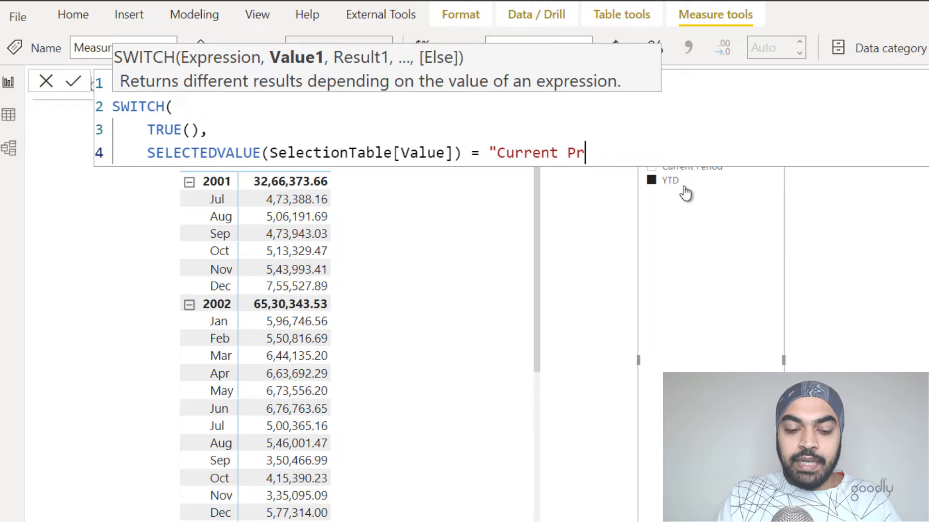
text(iod",)
key(Return)
key(BackSpace)
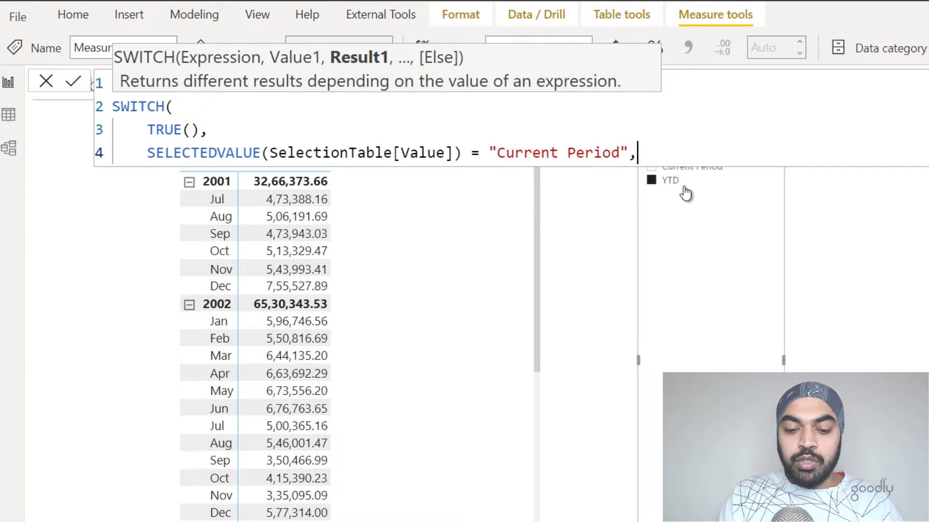
text(tot)
key(Tab)
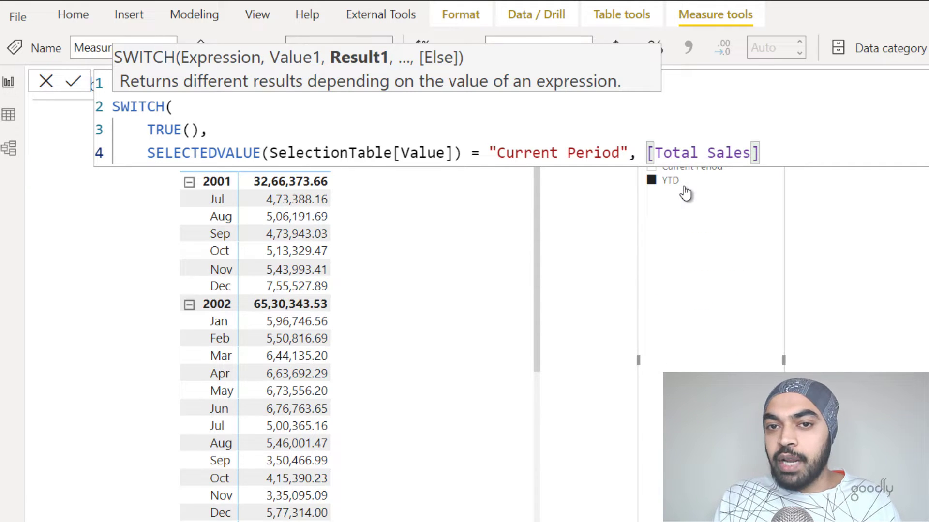
Duplicate the Current Period condition line and change its value to "YTD"
text(,)
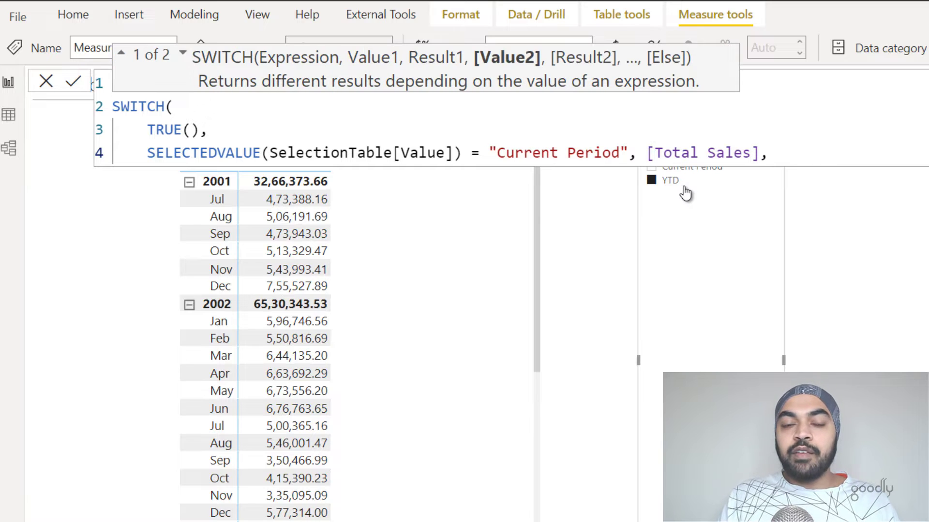
key(Return)
key(Up)
key(shift+alt+Down)
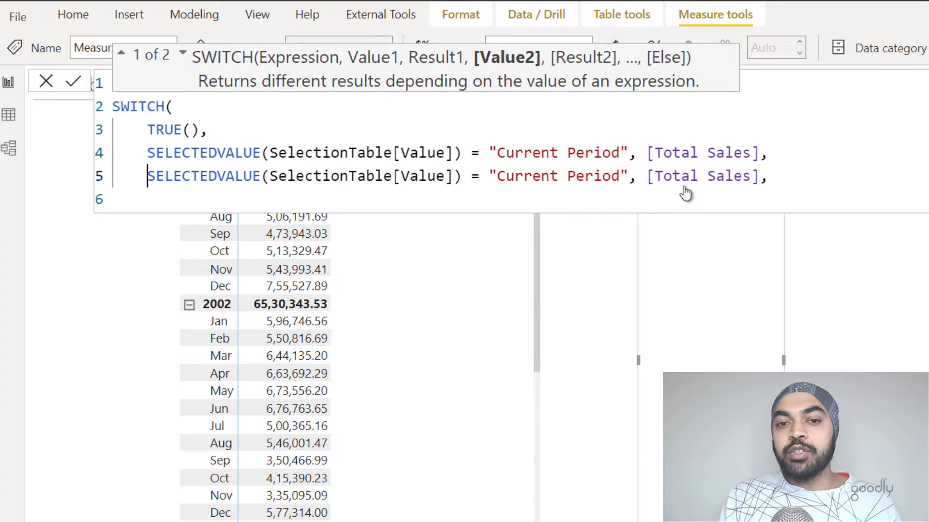
key(ctrl+Right)
key(ctrl+Right)
key(ctrl+Right)
key(ctrl+Right)
key(ctrl+Right)
key(ctrl+Right)
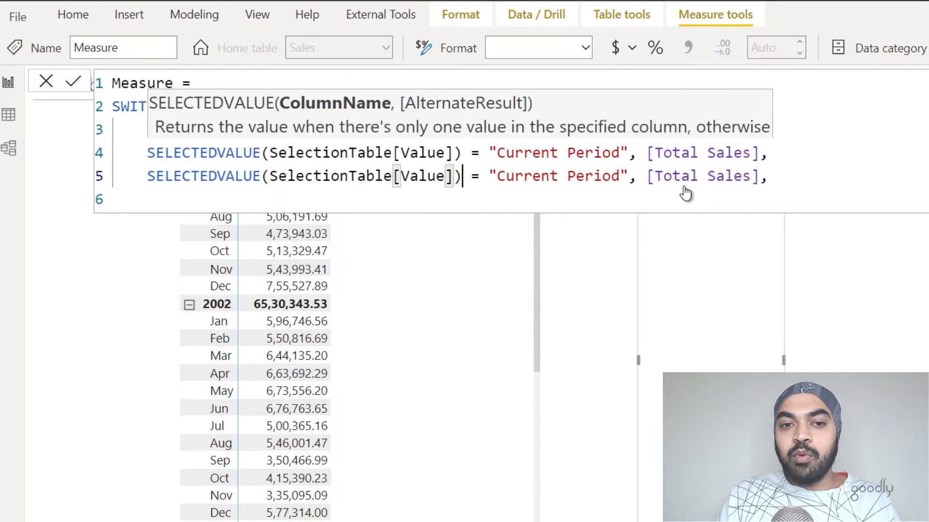
key(ctrl+shift+Right)
key(ctrl+shift+Right)
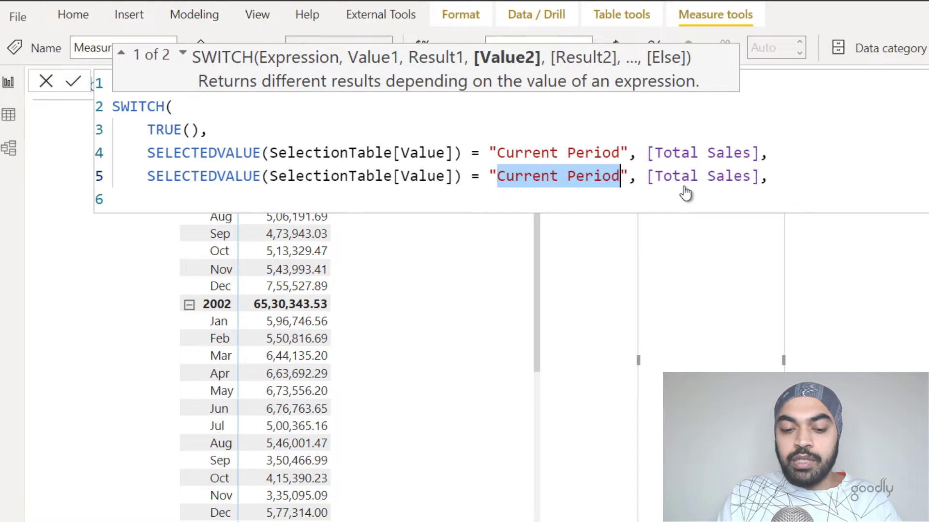
text(YTD)
Make the YTD branch return TOTALYTD([Total Sales],'Calendar'[Date])
key(Right)
key(Right)
key(Right)
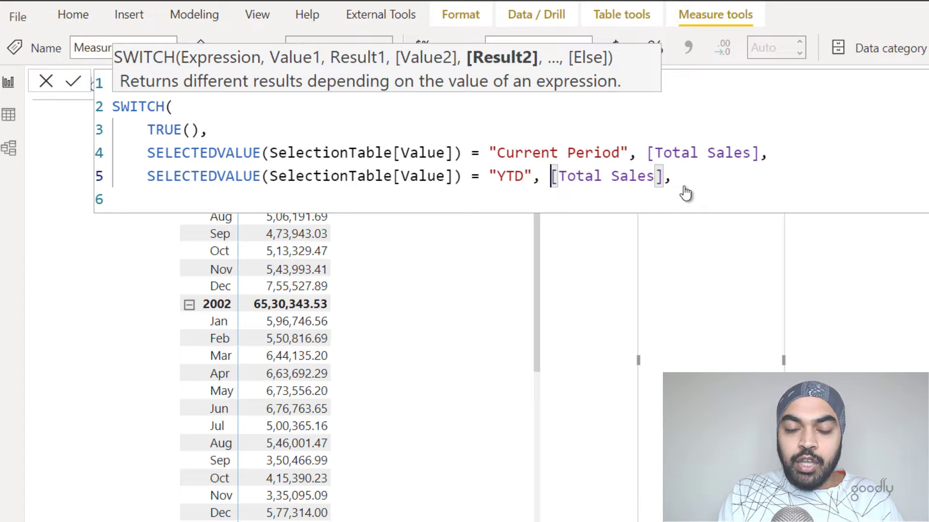
text(tot)
key(Down)
key(Down)
key(Down)
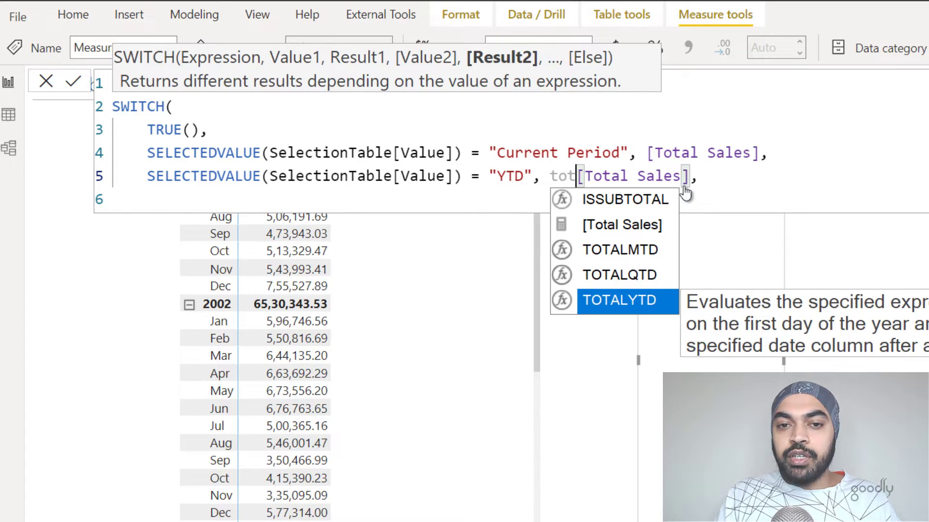
key(Tab)
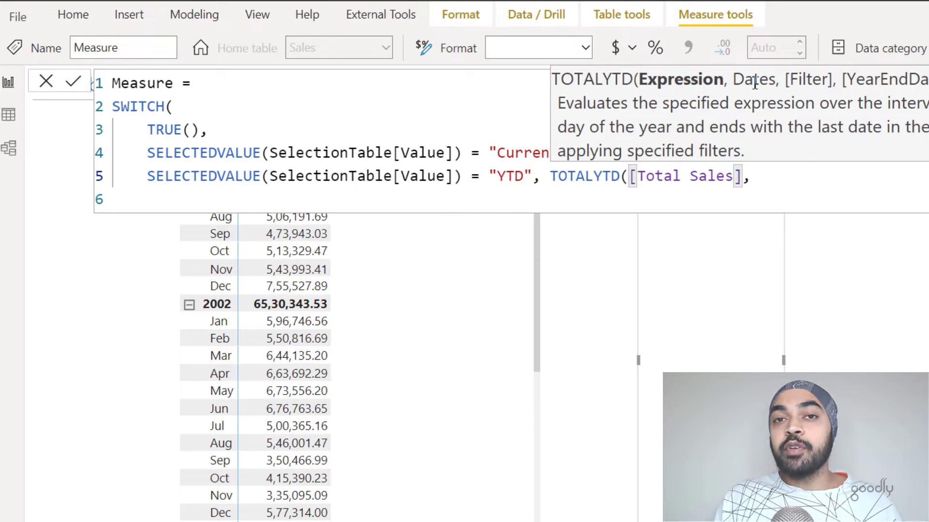
click(778, 185)
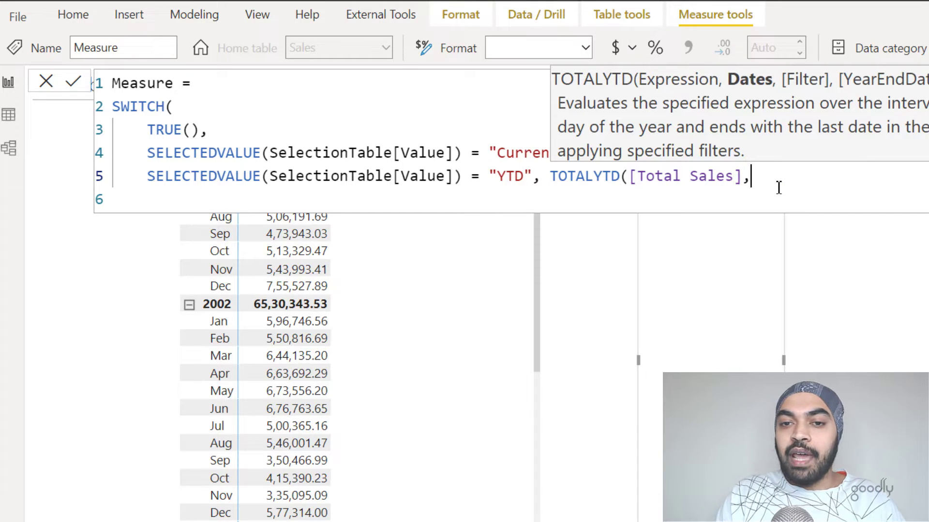
text(ca)
key(Down)
key(Down)
key(Down)
key(Tab)
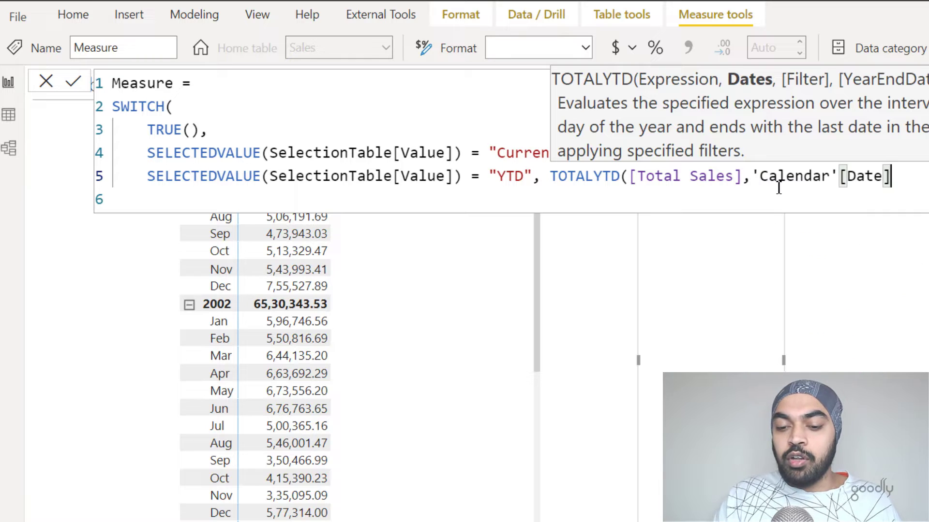
text())
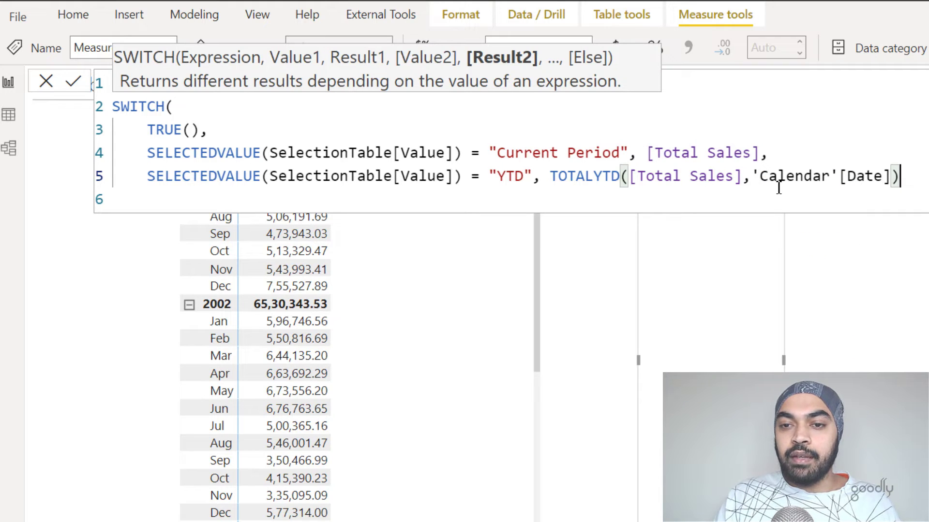
Close the SWITCH with a final parenthesis and commit the measure
key(Return)
text())
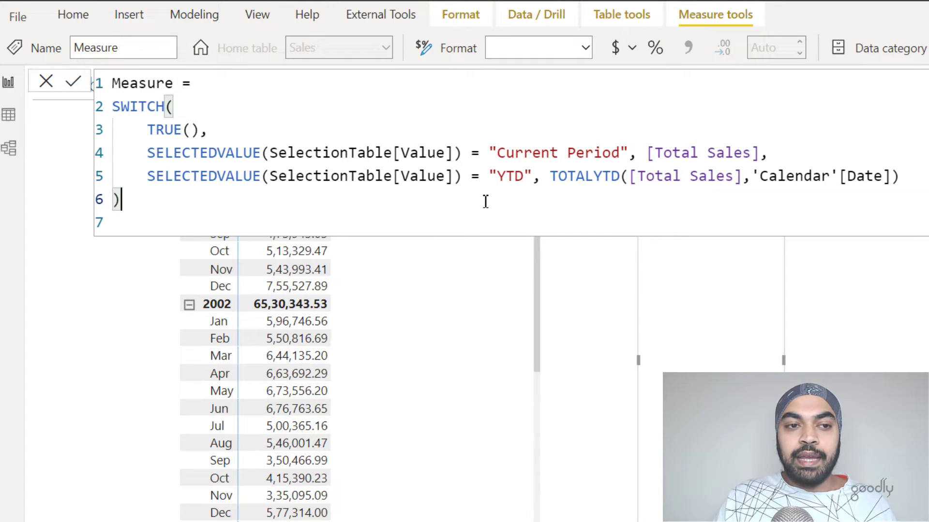
key(Return)
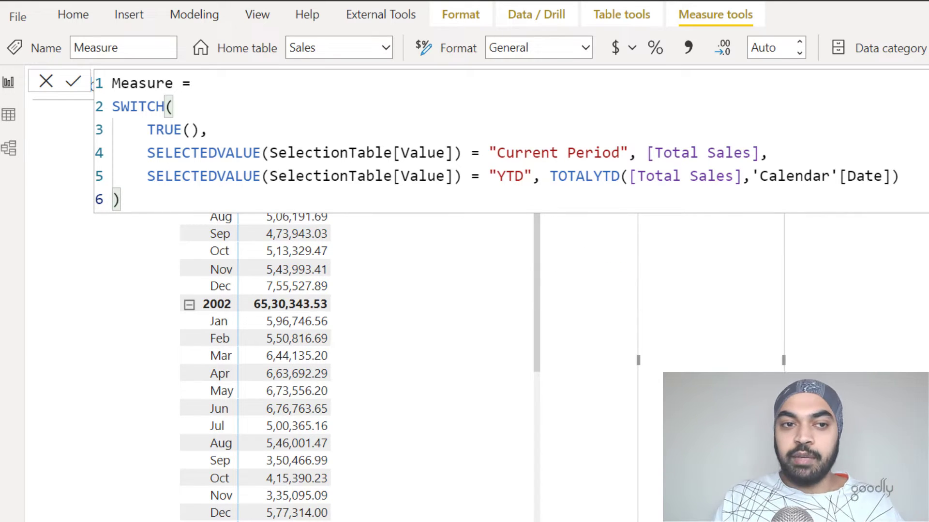
key(Return)
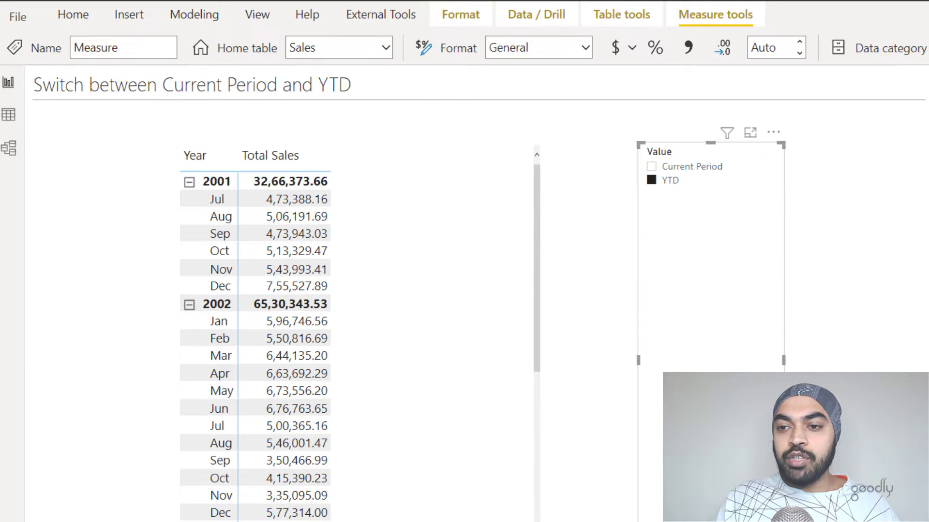
Add Measure to the matrix and test it with Current Period, YTD, and no slicer selection
drag(624, 296, 460, 295)
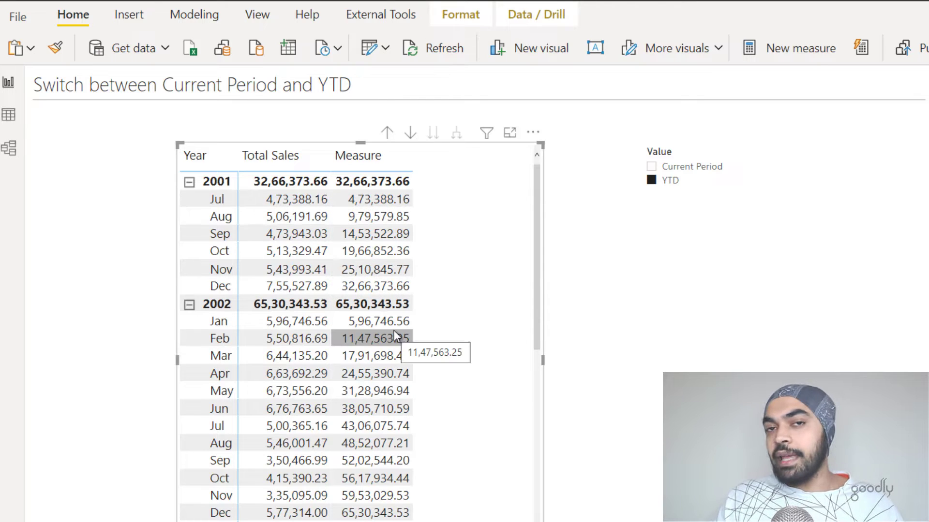
click(692, 167)
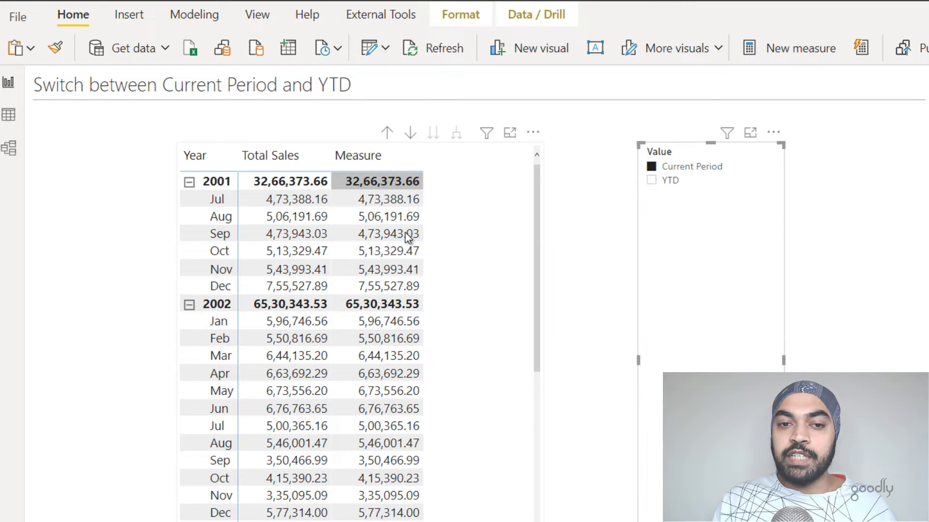
click(663, 183)
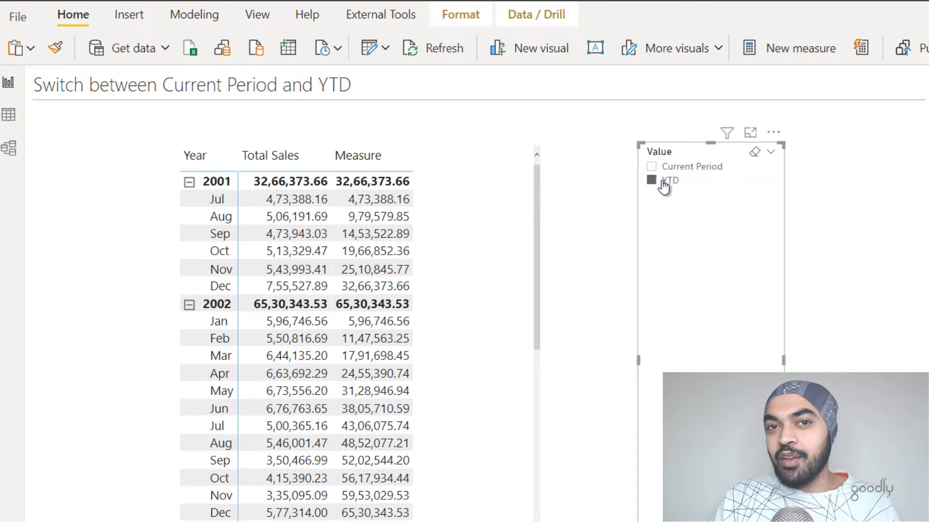
click(663, 183)
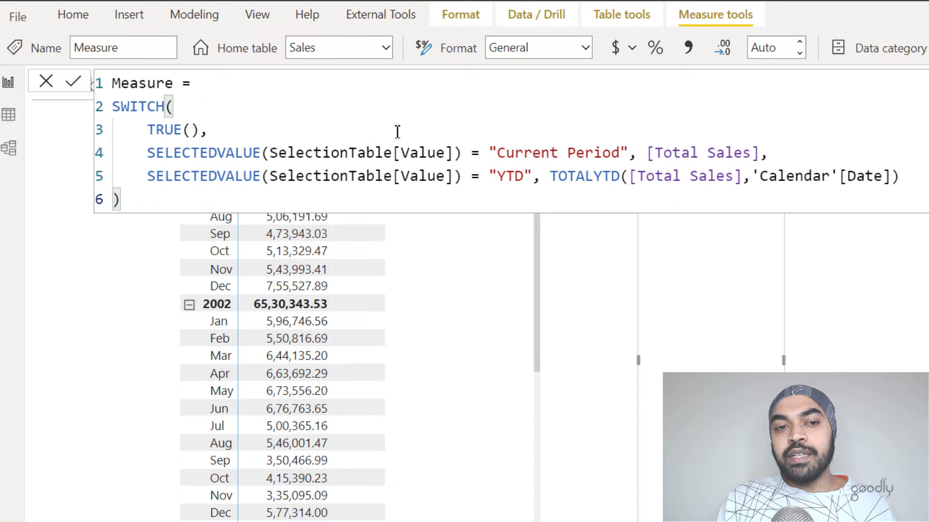
Add [Total Sales] as the SWITCH fallback result and commit the measure
drag(348, 153, 532, 138)
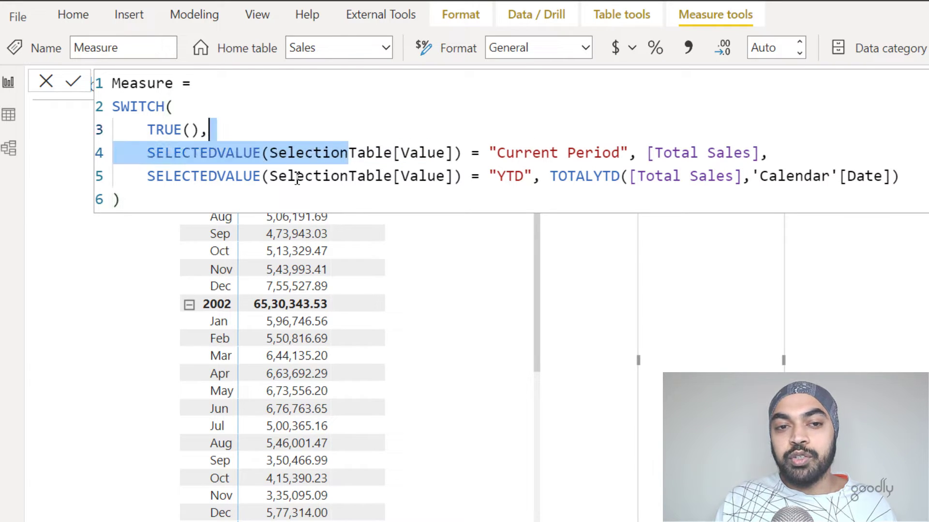
drag(296, 176, 428, 176)
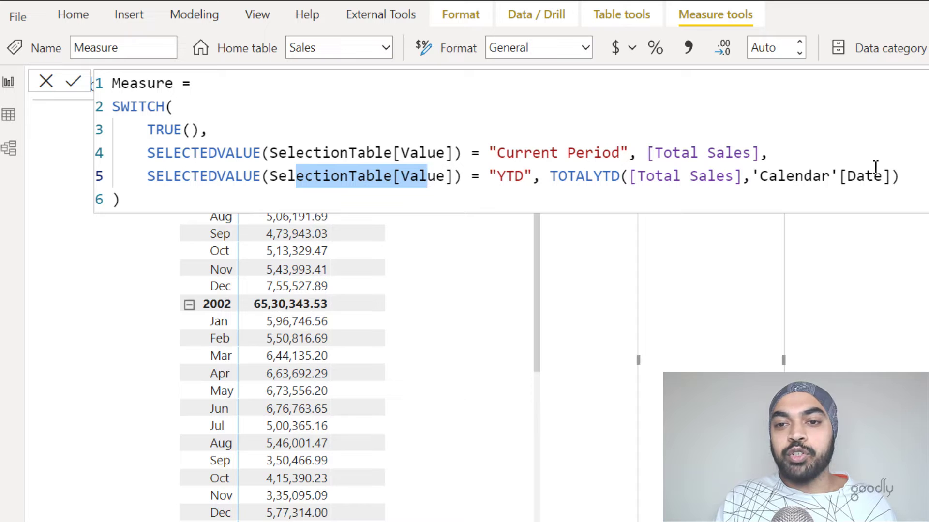
click(912, 178)
text(,)
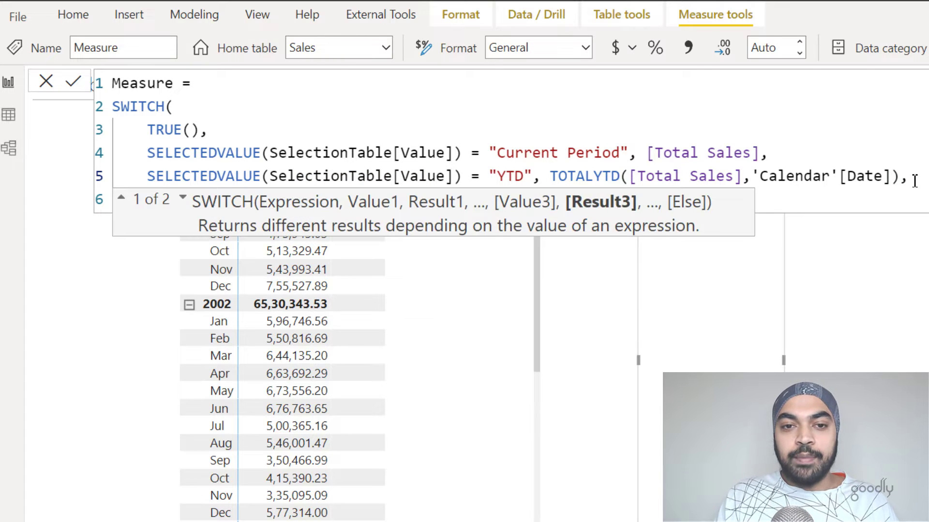
key(Return)
text(tot)
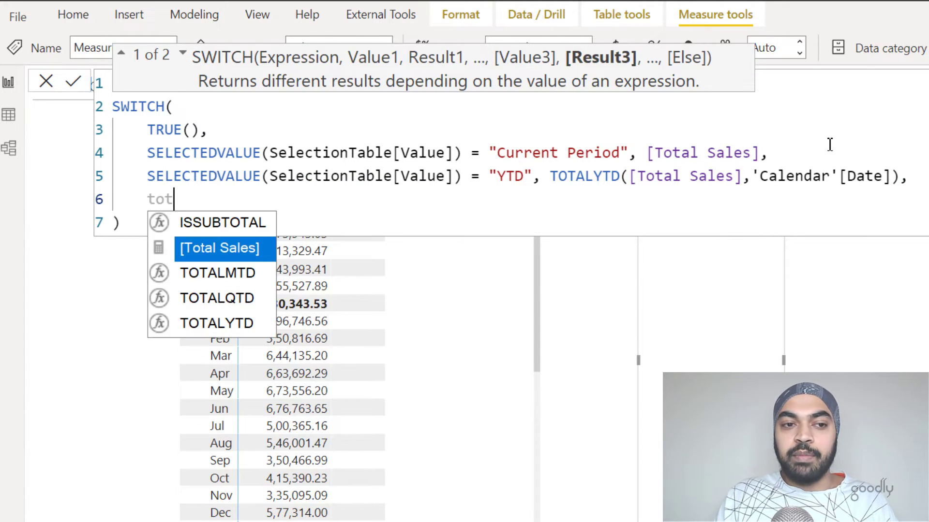
key(Tab)
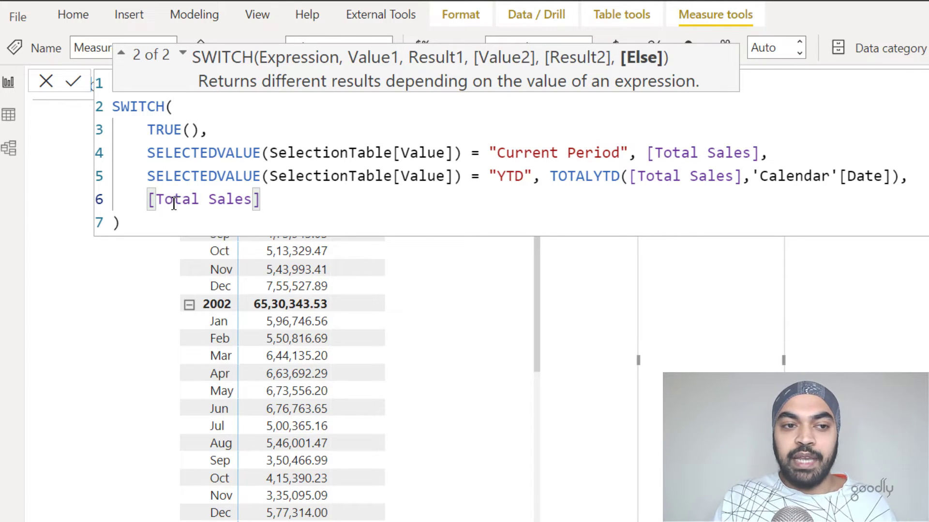
click(129, 223)
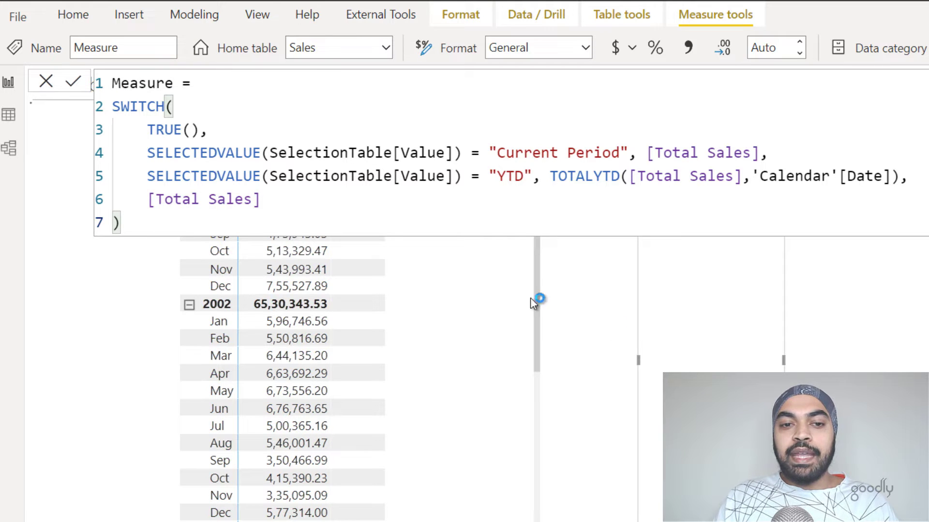
click(600, 330)
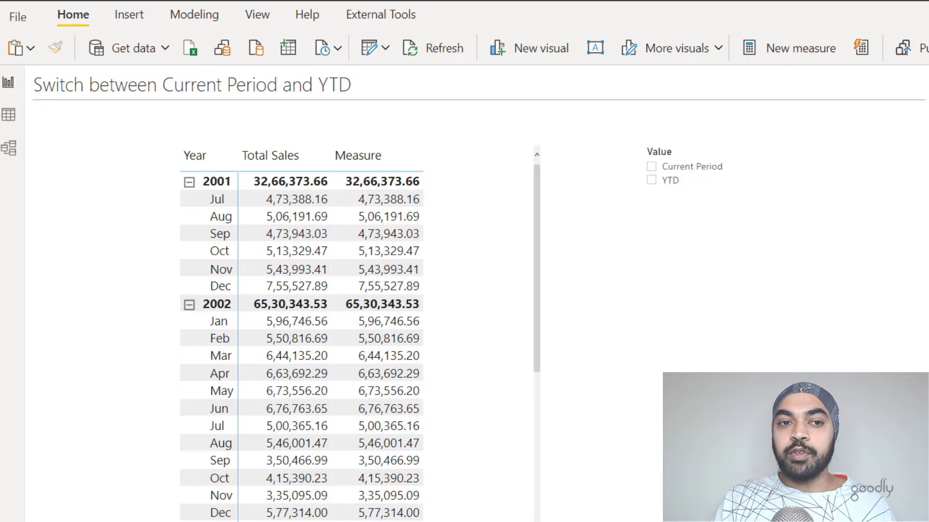
Reopen the Measure formula and select the [Total Sales] reference on line 4
click(927, 193)
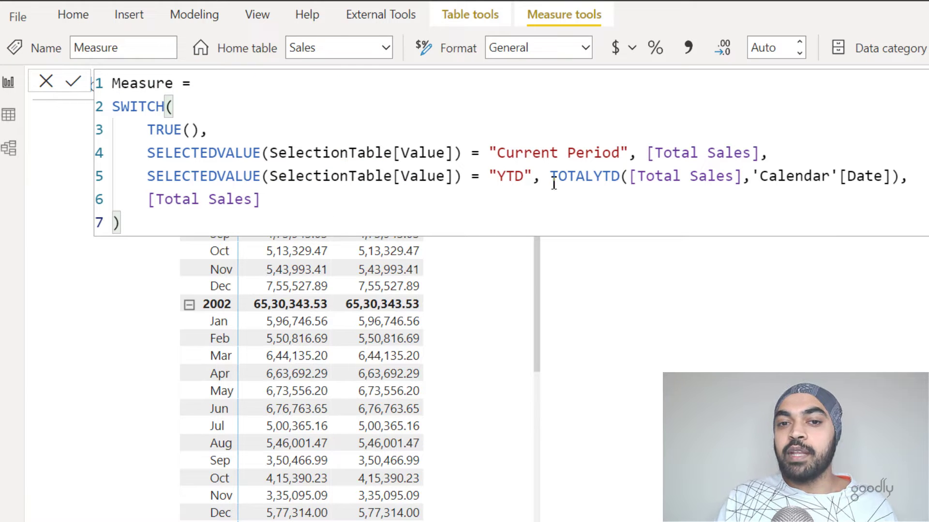
click(744, 154)
drag(743, 154, 664, 154)
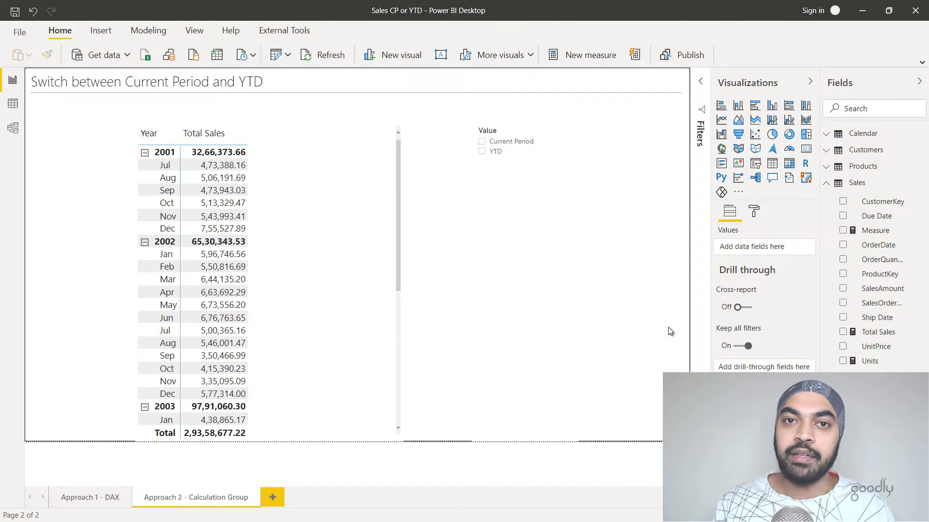
Launch Tabular Editor from External Tools, accept its warning, and move the window aside
click(288, 31)
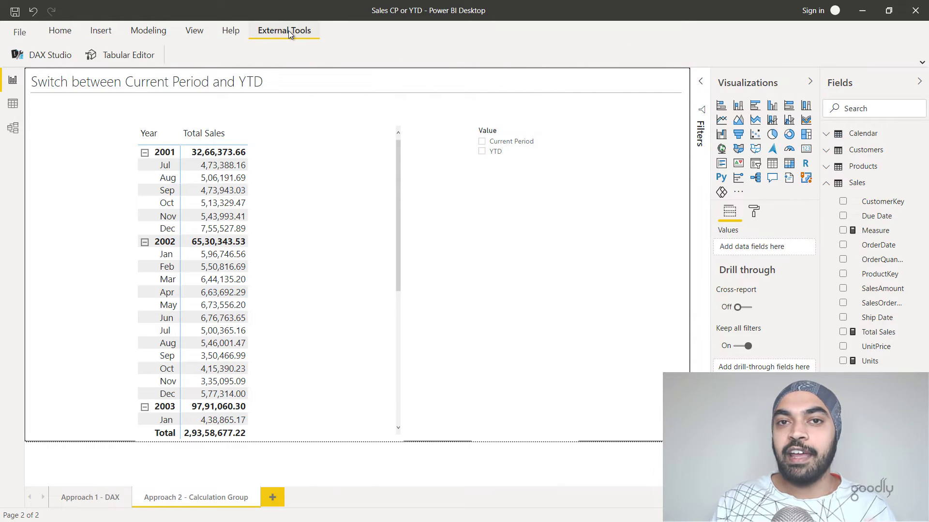
click(119, 58)
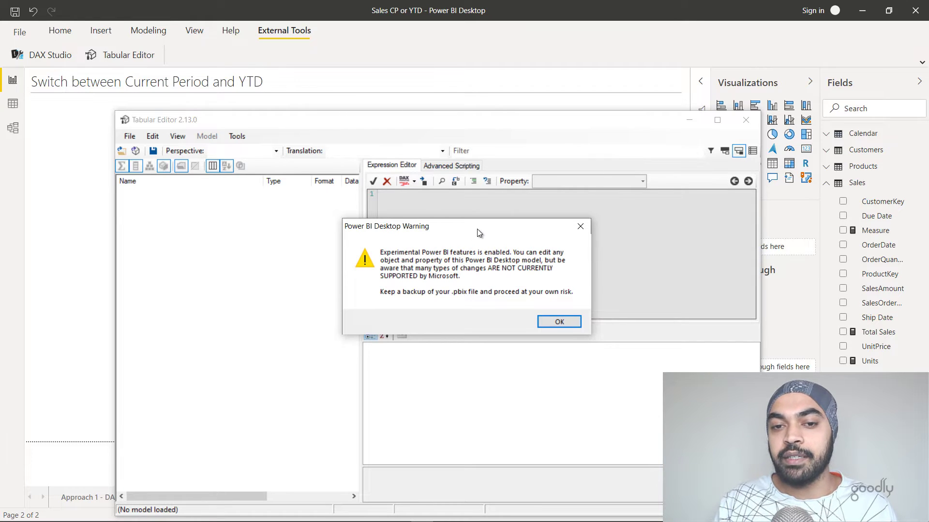
click(560, 323)
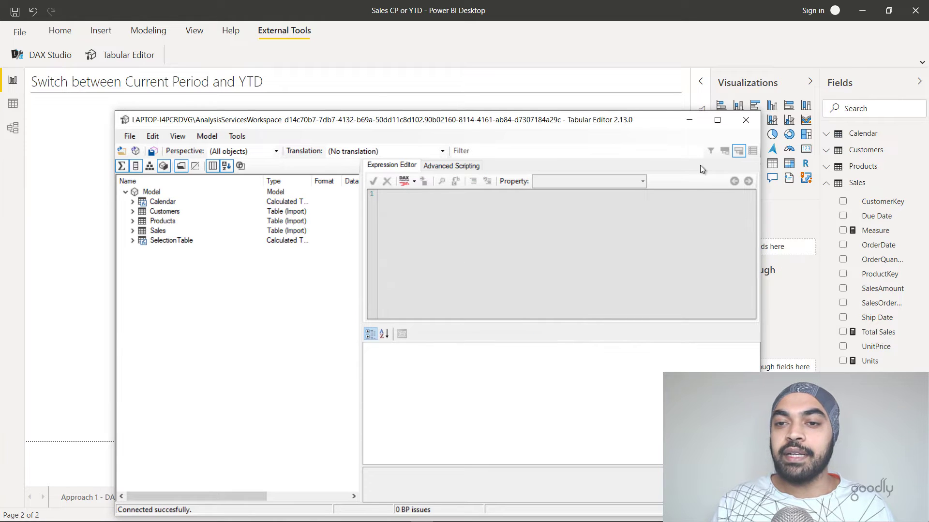
drag(643, 121, 691, 94)
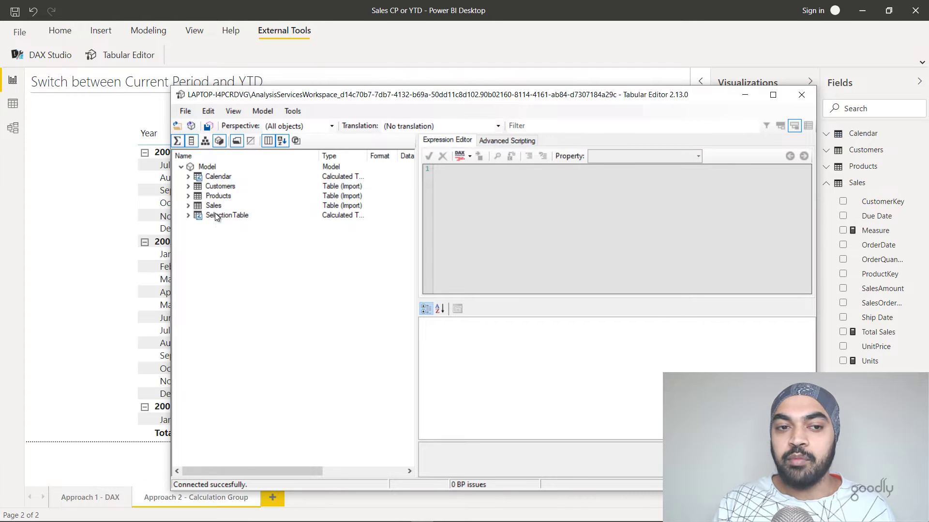
Create a calculation group named 'CP or YTD Calc Group' and expand it
right_click(213, 168)
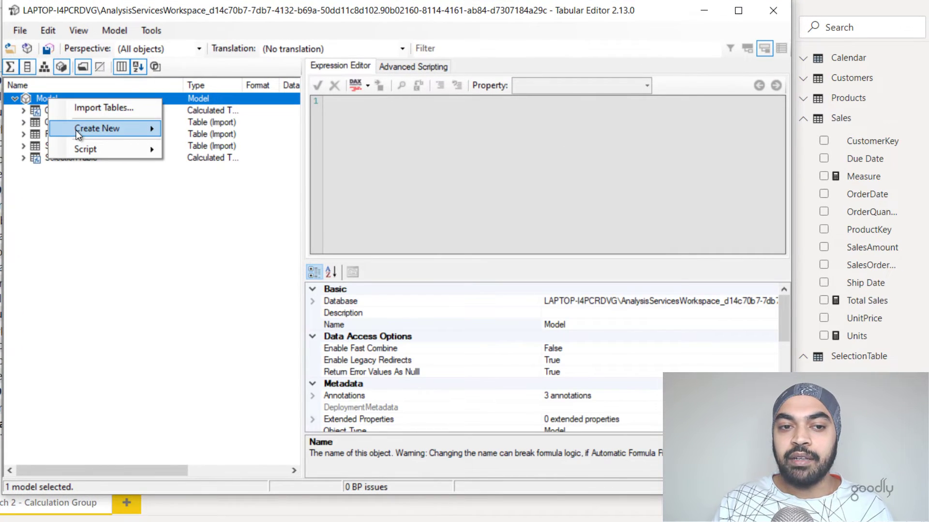
mouse_move(100, 133)
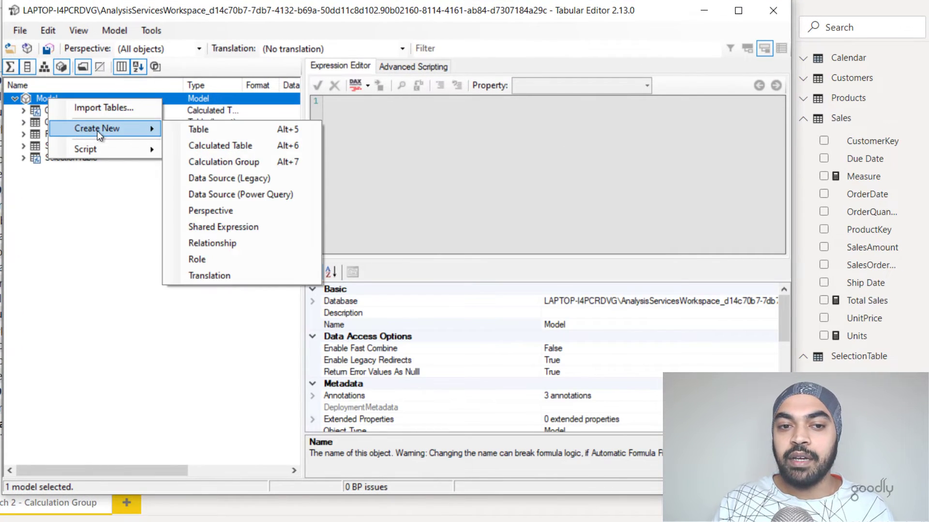
click(239, 164)
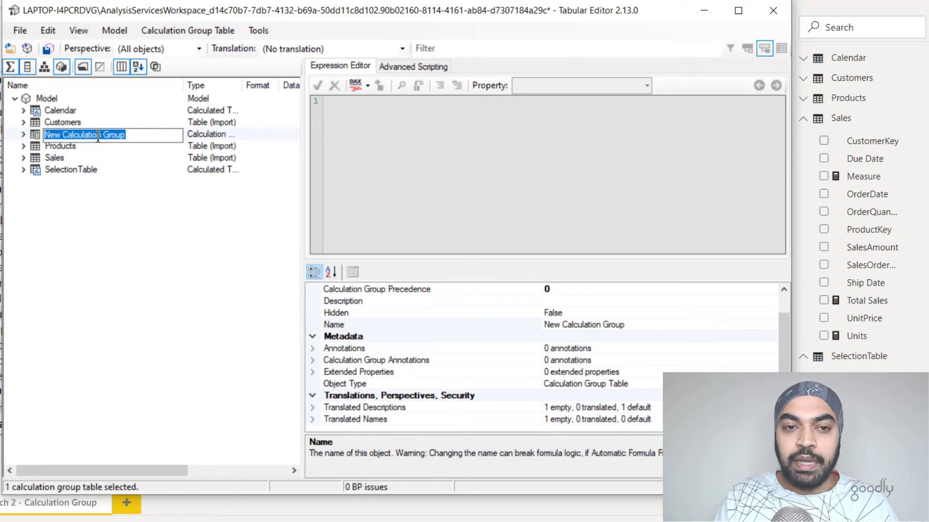
text(Sales)
key(ctrl+a)
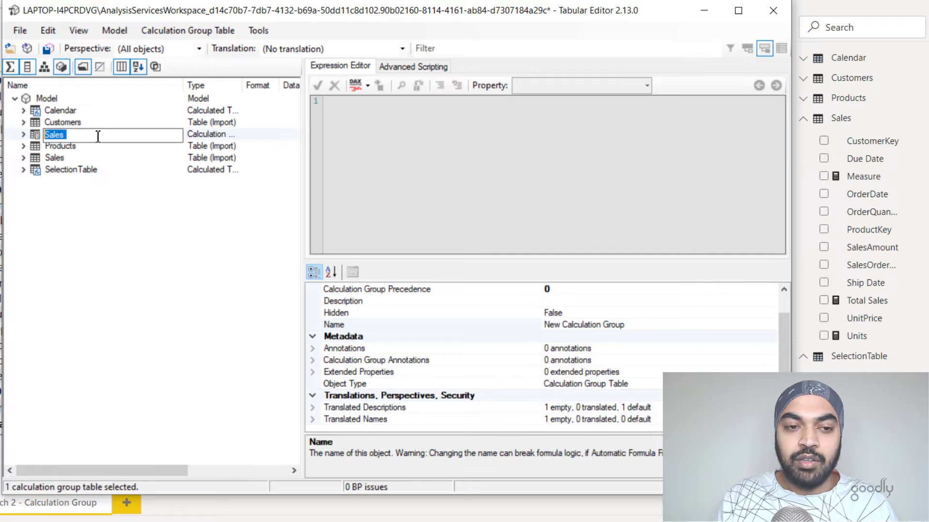
text(CP or )
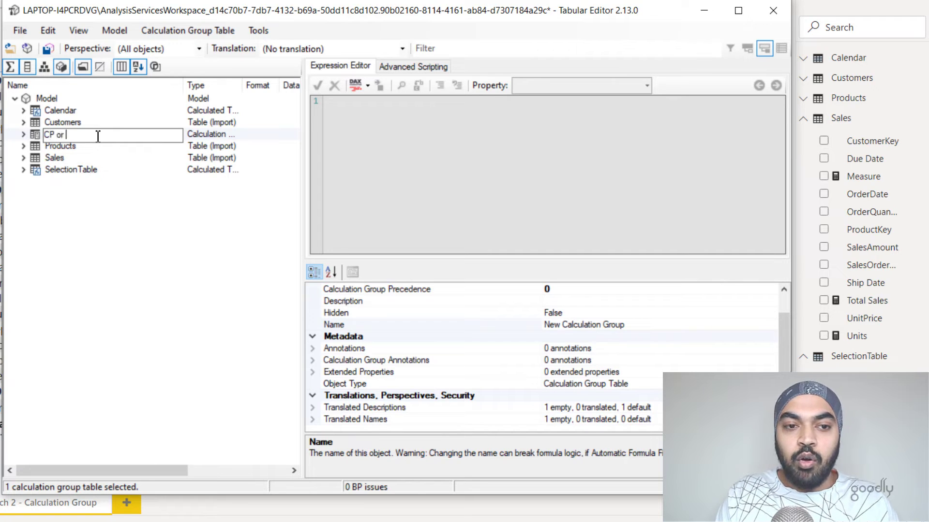
text(YTD Calc Group)
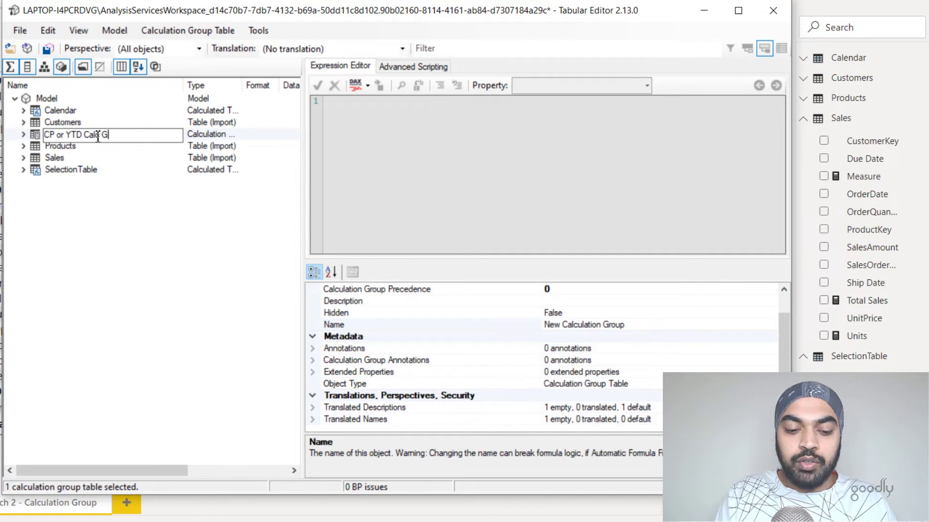
key(Return)
click(23, 122)
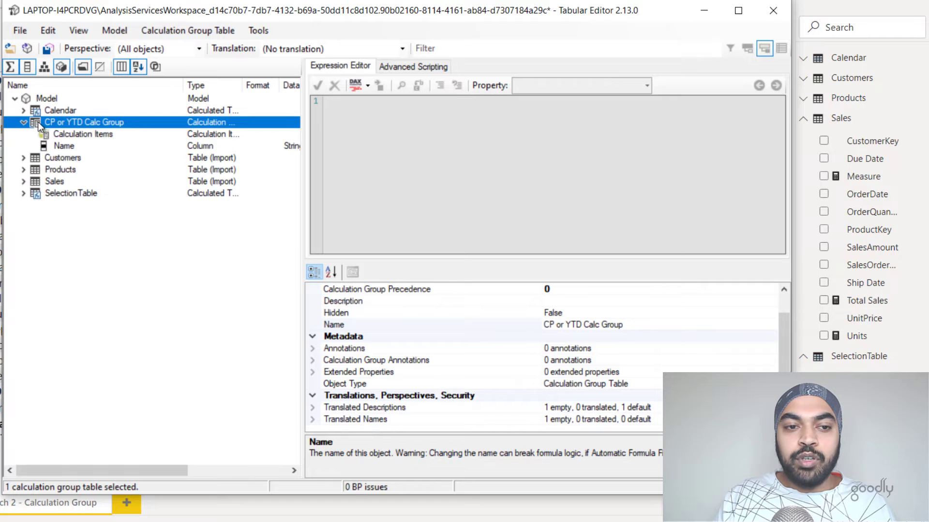
right_click(116, 125)
Add a calculation item named 'CP or YTD' to the group
mouse_move(139, 133)
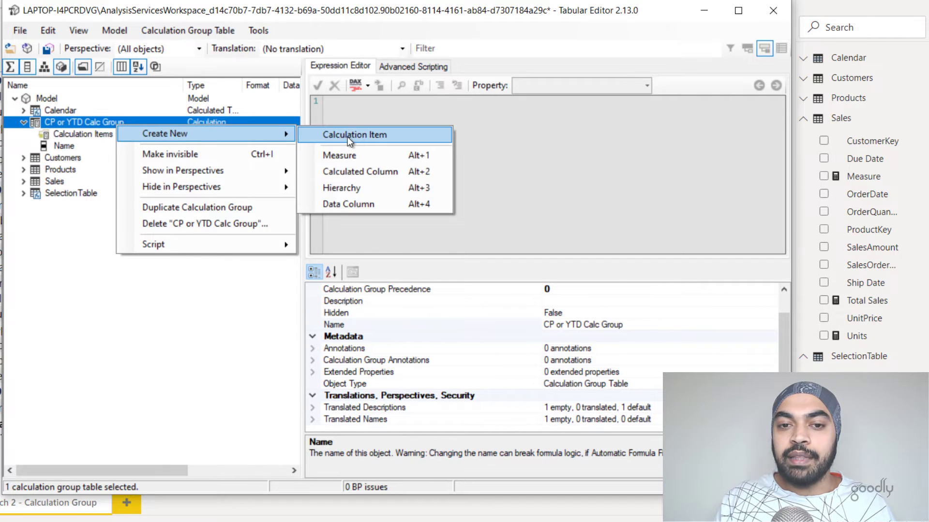
click(349, 139)
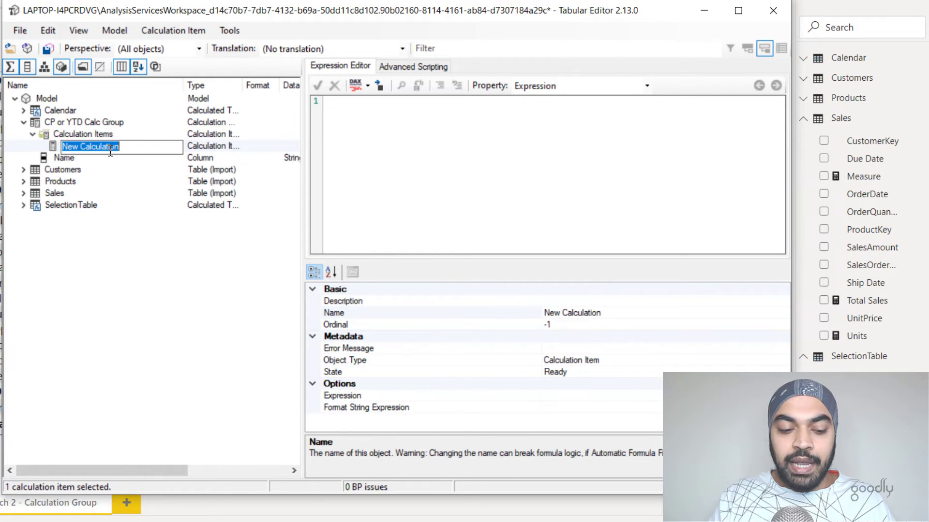
text(Sale)
key(BackSpace)
key(BackSpace)
key(BackSpace)
key(BackSpace)
text(CP o)
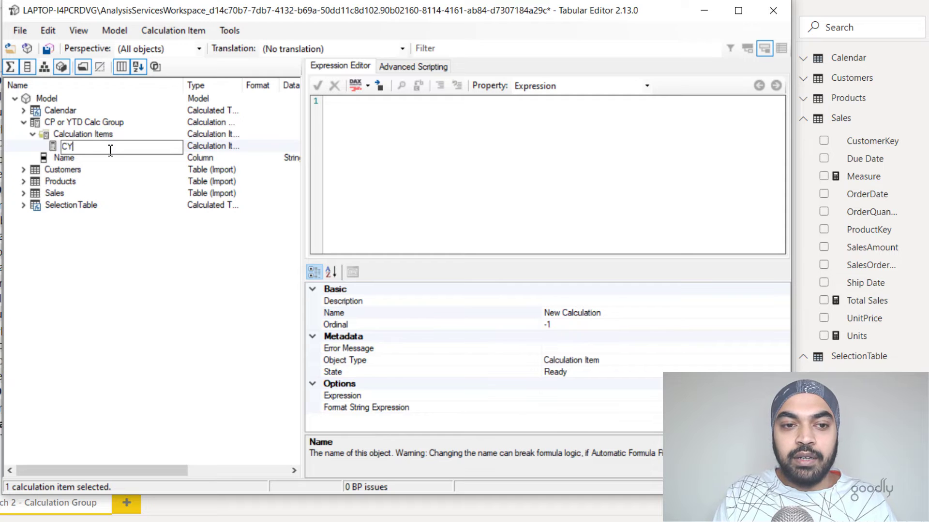
text(r YTD)
key(Return)
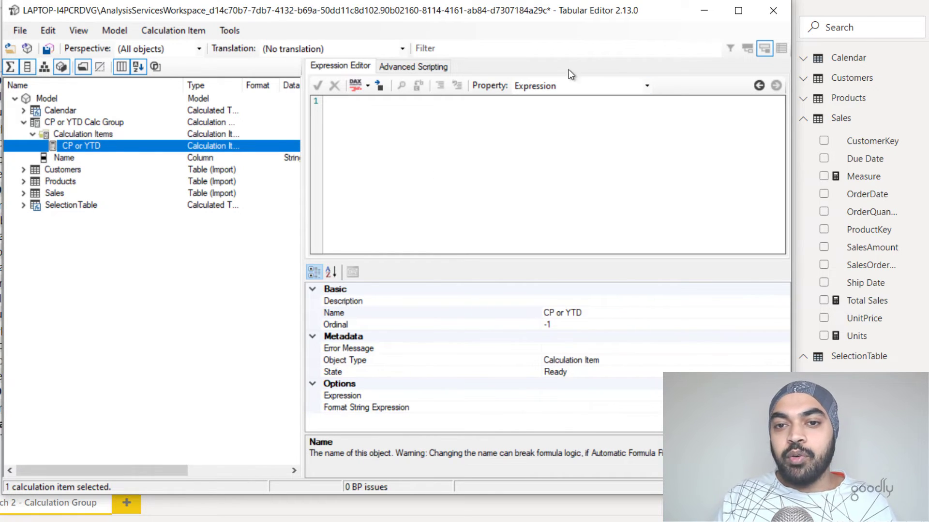
drag(528, 20, 378, 19)
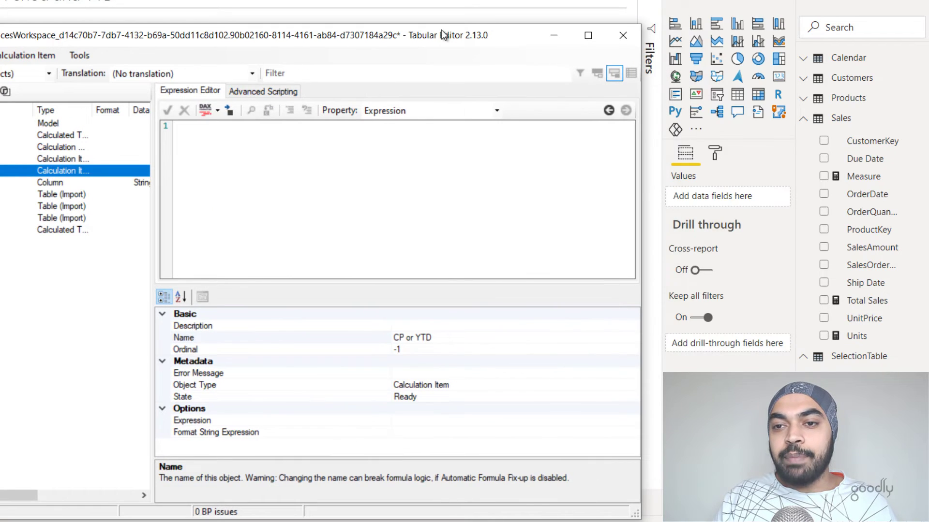
Copy the whole Measure DAX formula and paste it into the CP or YTD expression
click(892, 183)
click(893, 182)
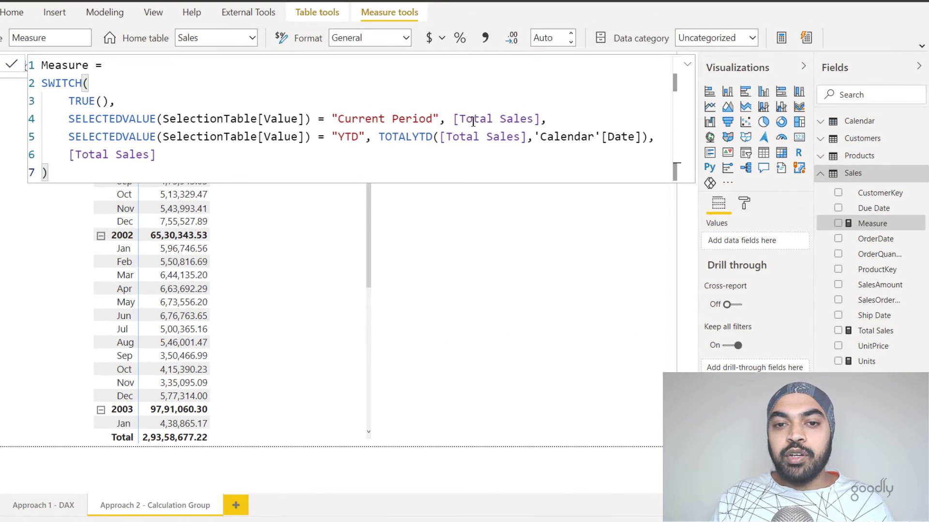
drag(491, 117, 542, 121)
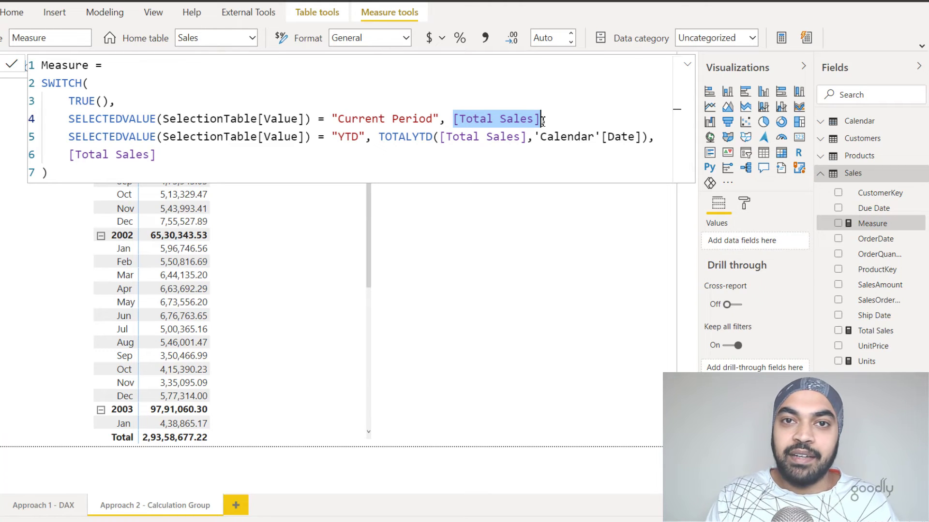
click(406, 136)
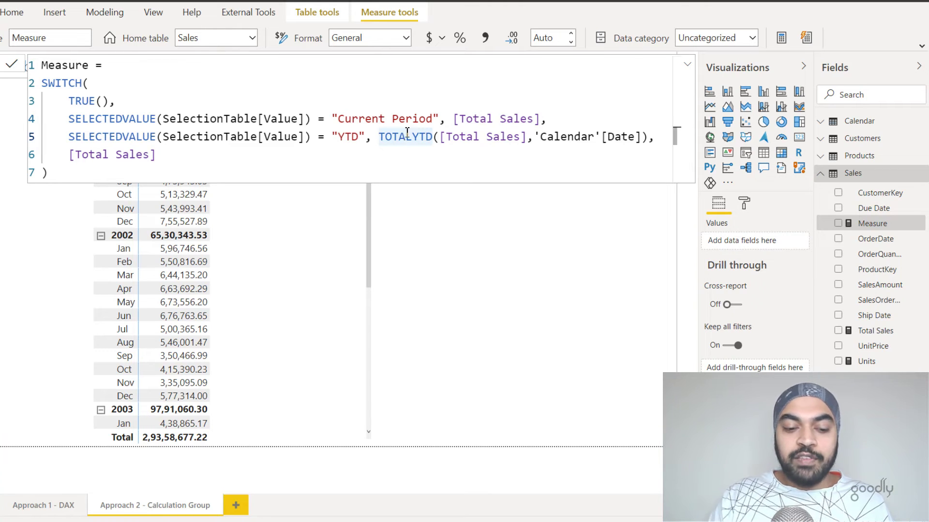
key(ctrl+a)
key(ctrl+c)
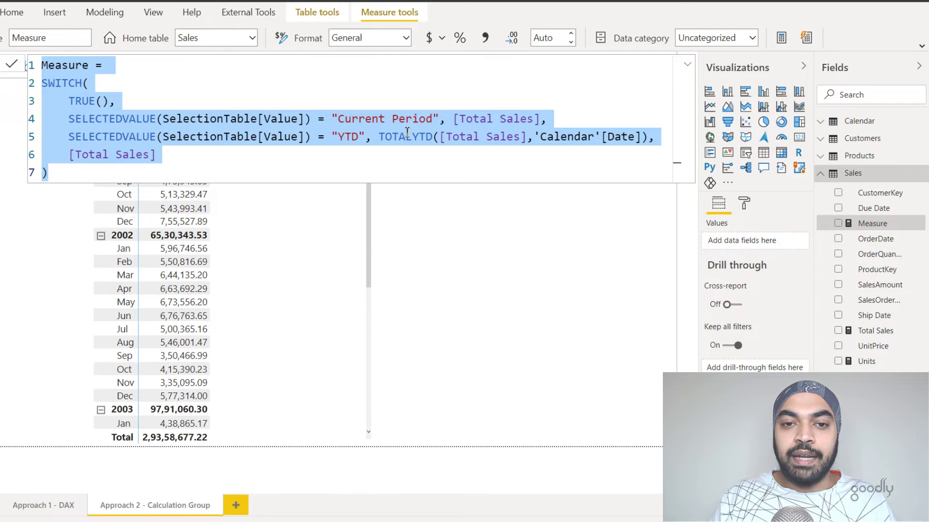
key(alt+Tab)
key(ctrl+v)
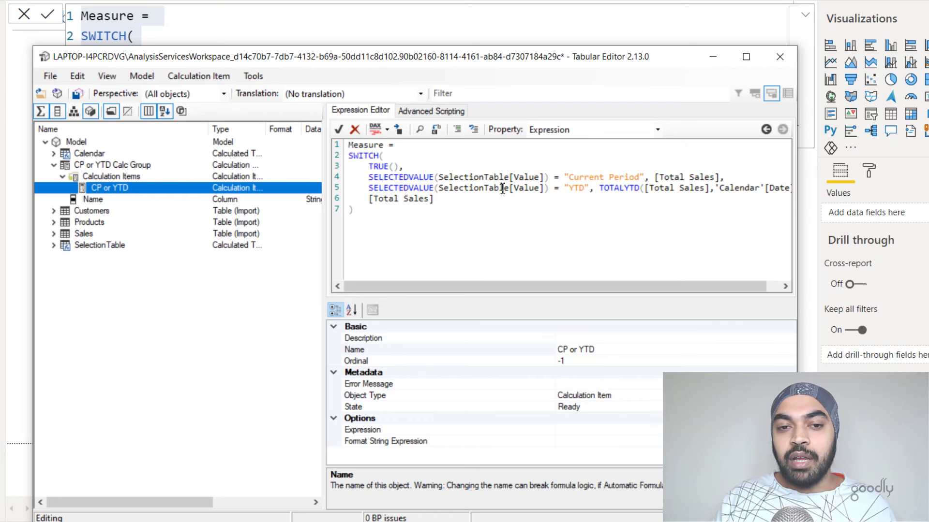
Delete the 'Measure =' line and replace the first [Total Sales] with SELECTEDMEASURE()
triple_click(425, 144)
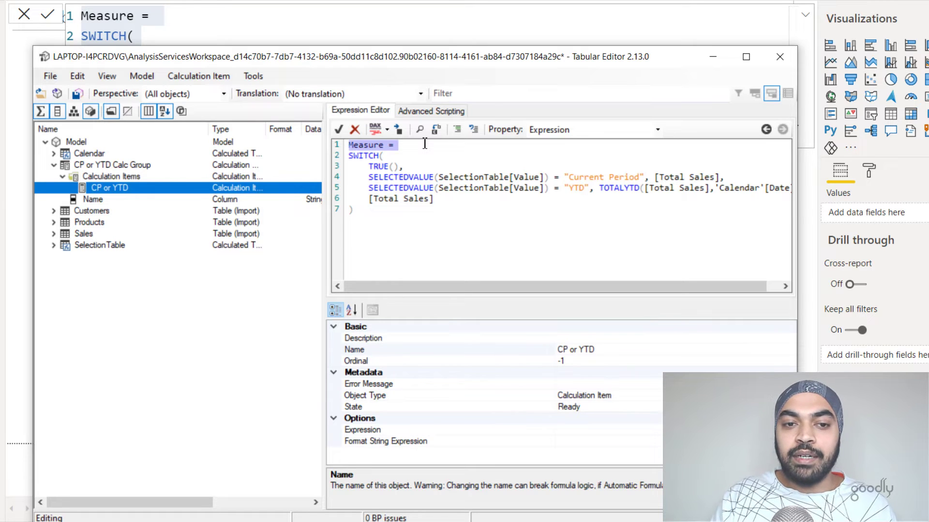
key(BackSpace)
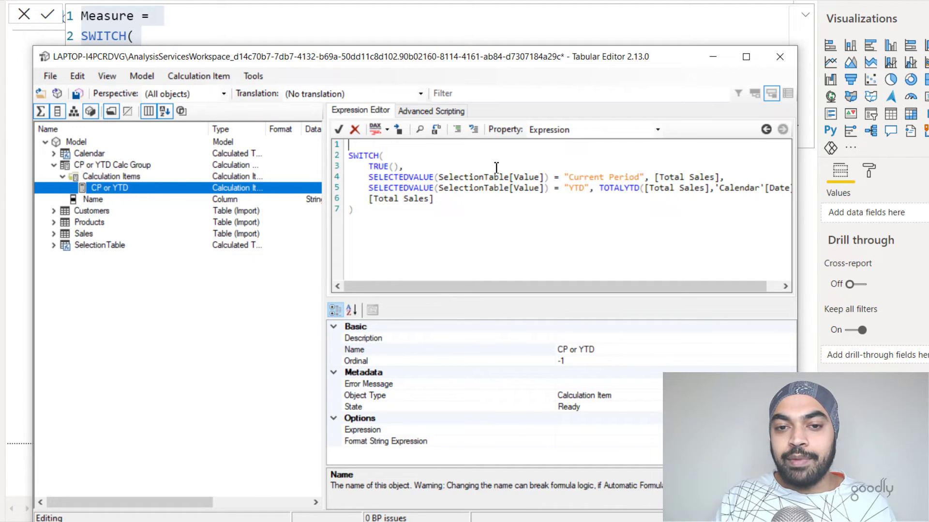
click(655, 177)
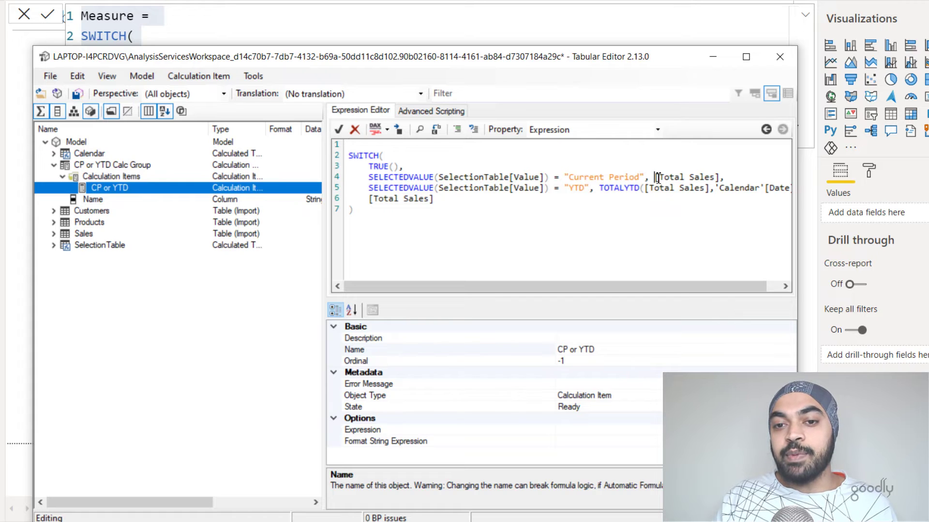
drag(656, 178, 721, 177)
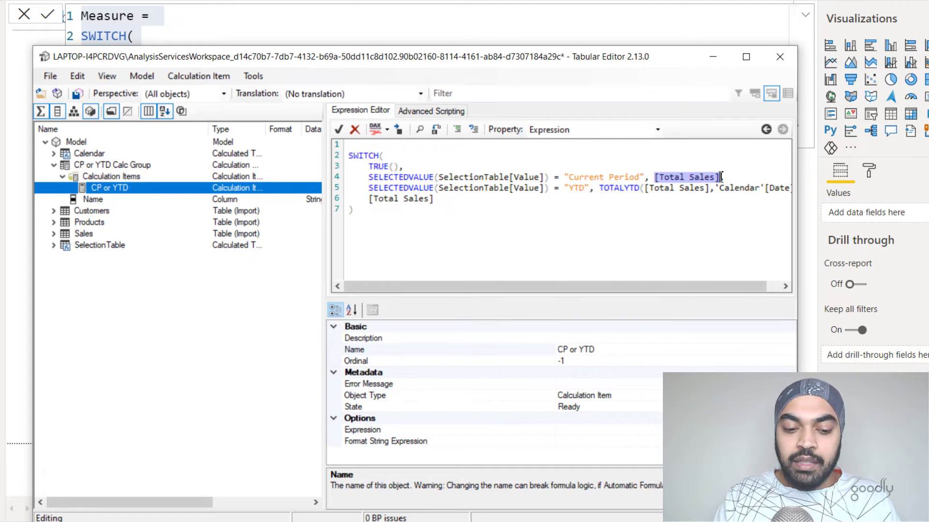
text(Selectedmeasure())
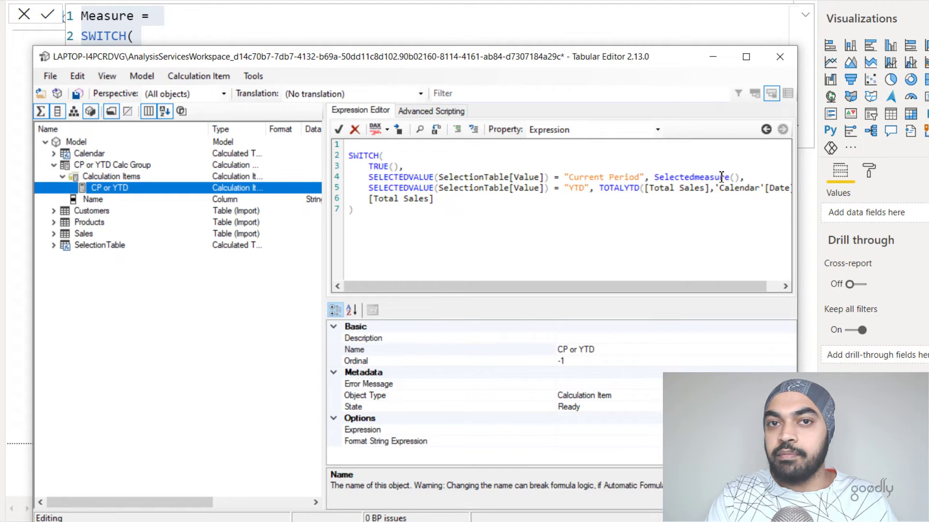
Replace the remaining two [Total Sales] references with SELECTEDMEASURE() and format the DAX with F6
key(Left)
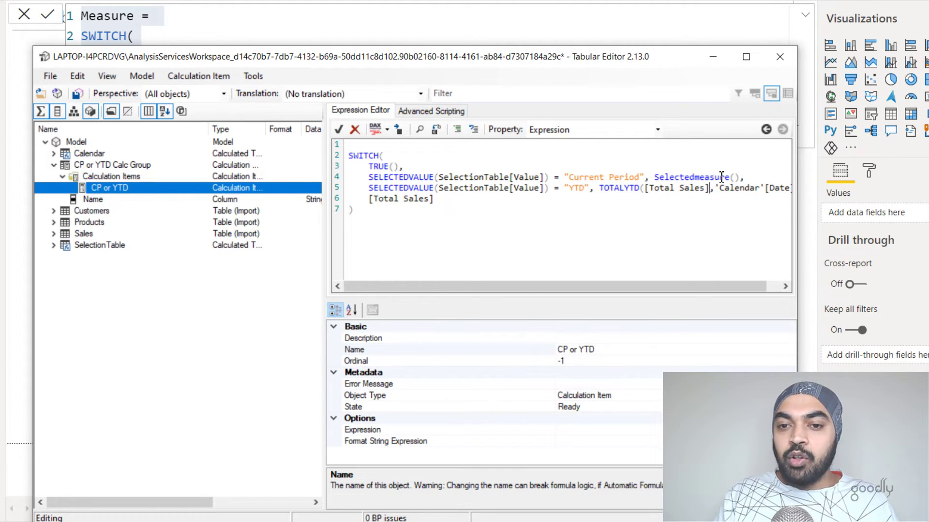
key(ctrl+shift+Left)
key(ctrl+shift+Left)
key(ctrl+shift+Left)
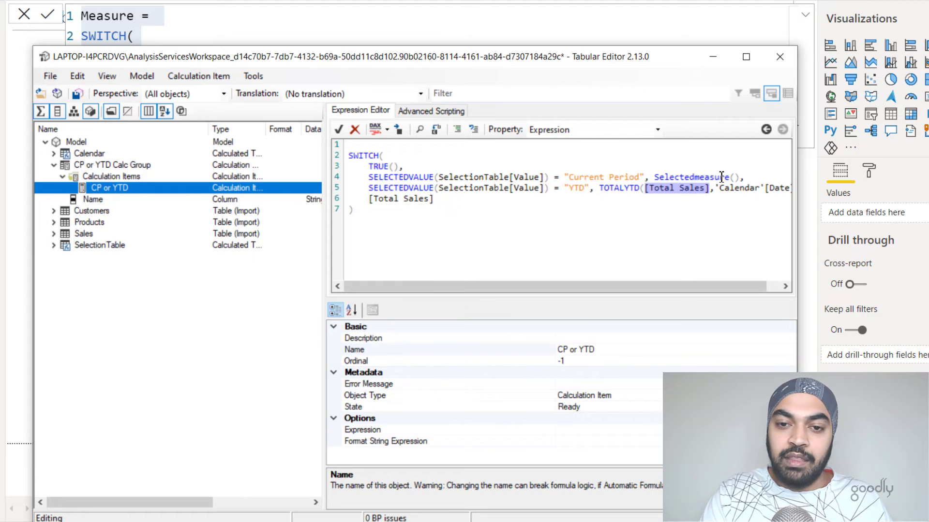
text(selected)
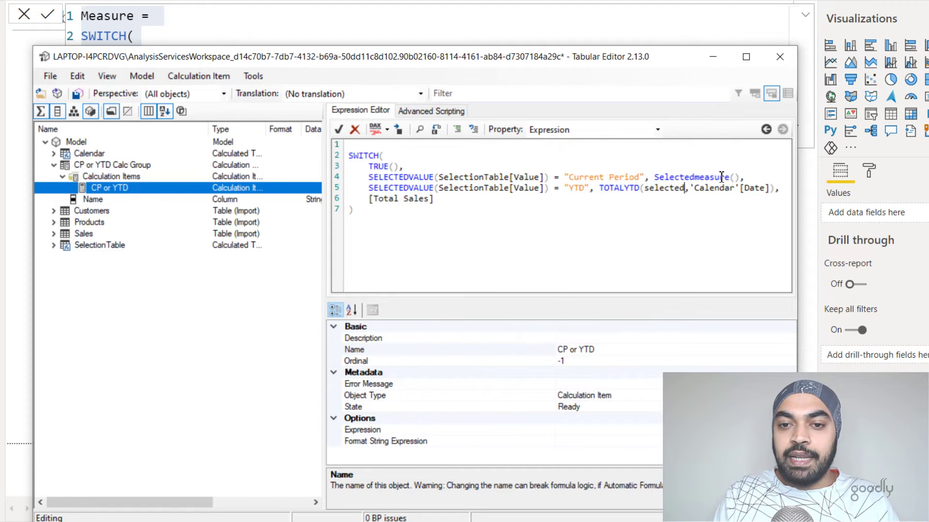
text(measure())
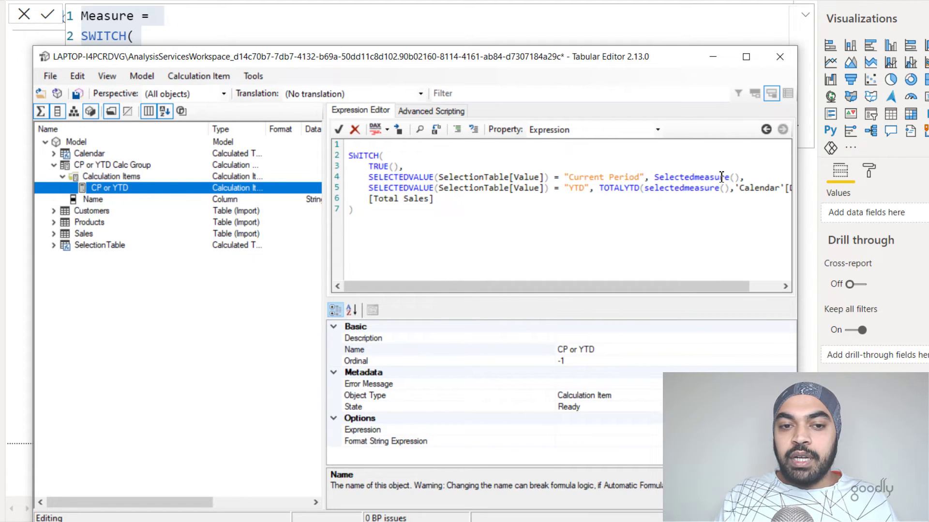
key(Down)
key(ctrl+shift+Left)
key(ctrl+shift+Left)
key(shift+Left)
text(sel)
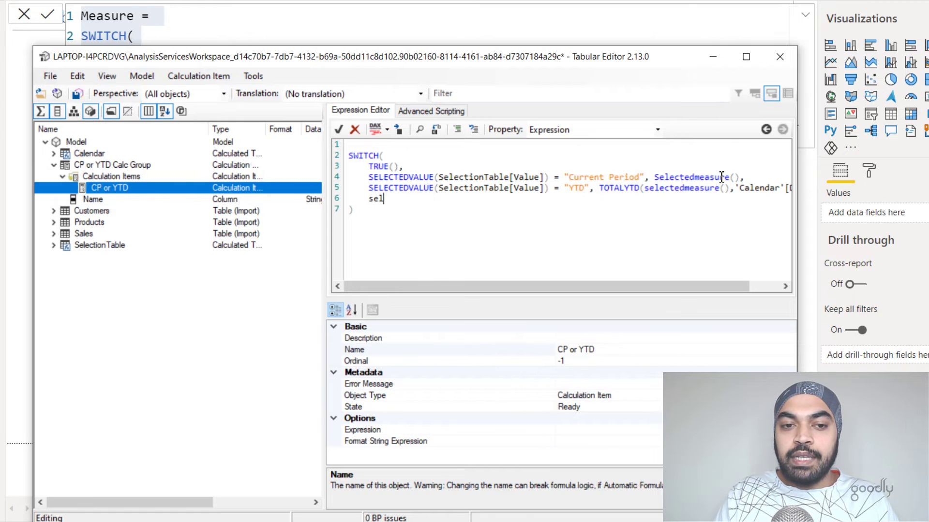
text(ectedmeasure())
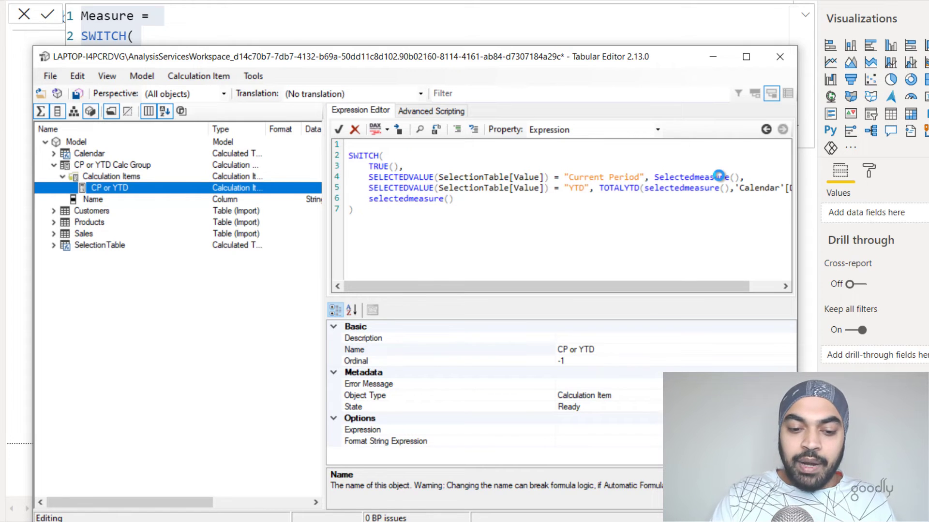
key(F6)
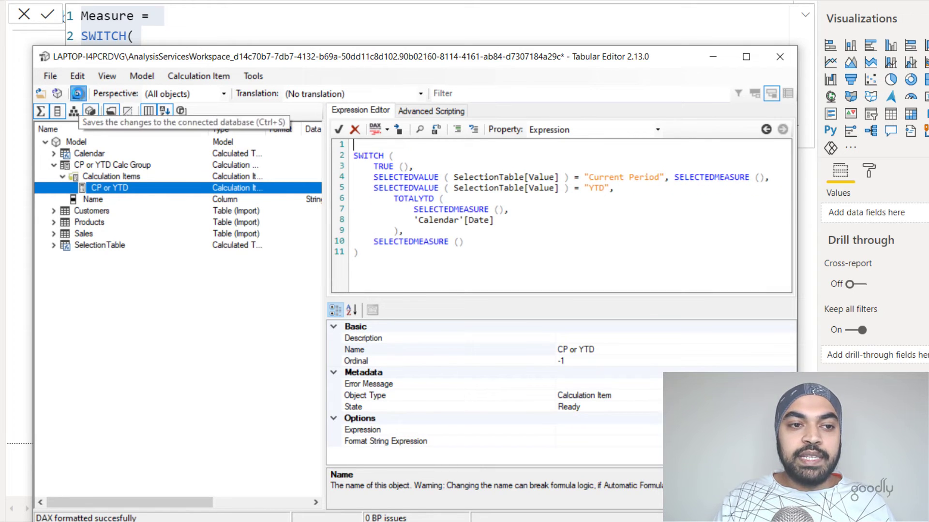
Save the CP or YTD calculation group to the model and refresh it in Power BI Desktop
click(113, 112)
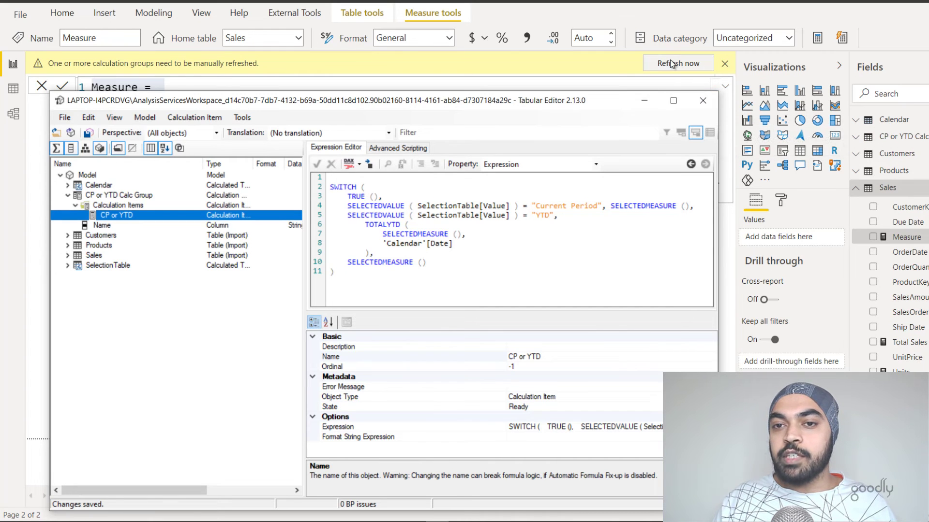
click(644, 101)
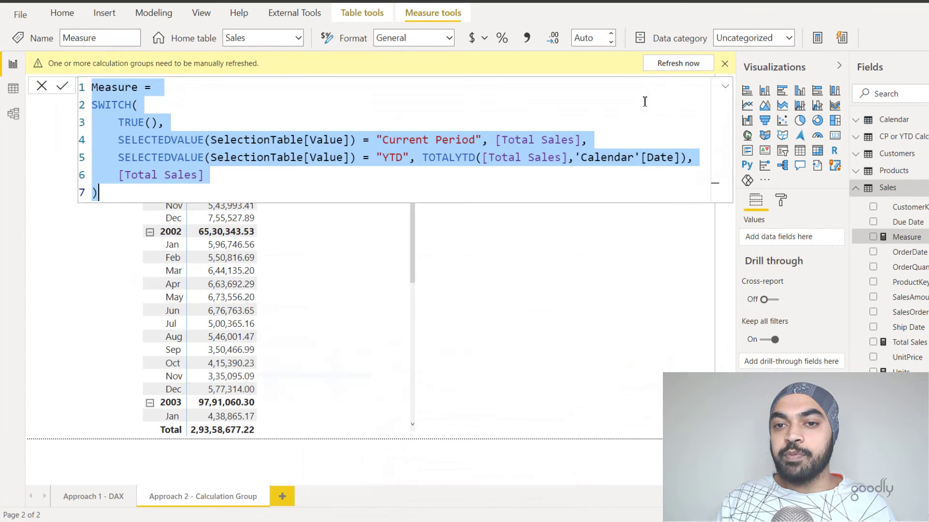
click(678, 63)
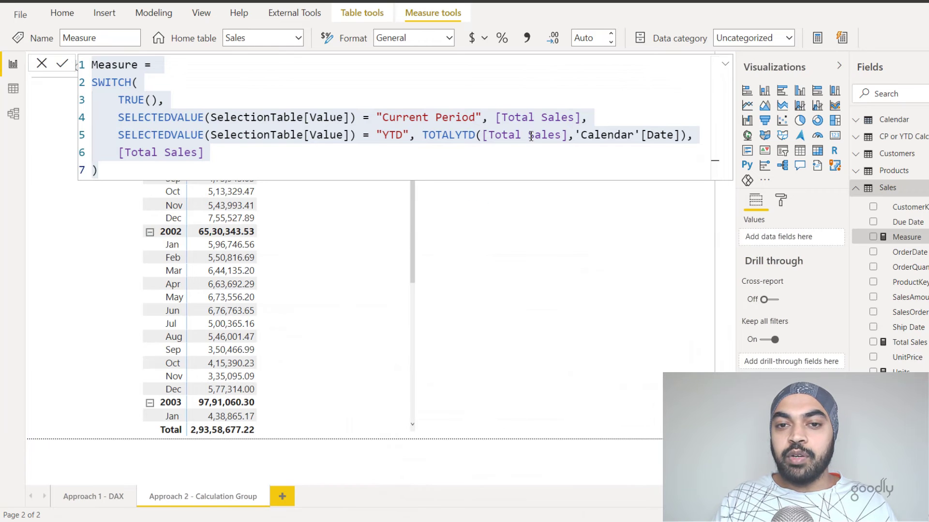
click(560, 262)
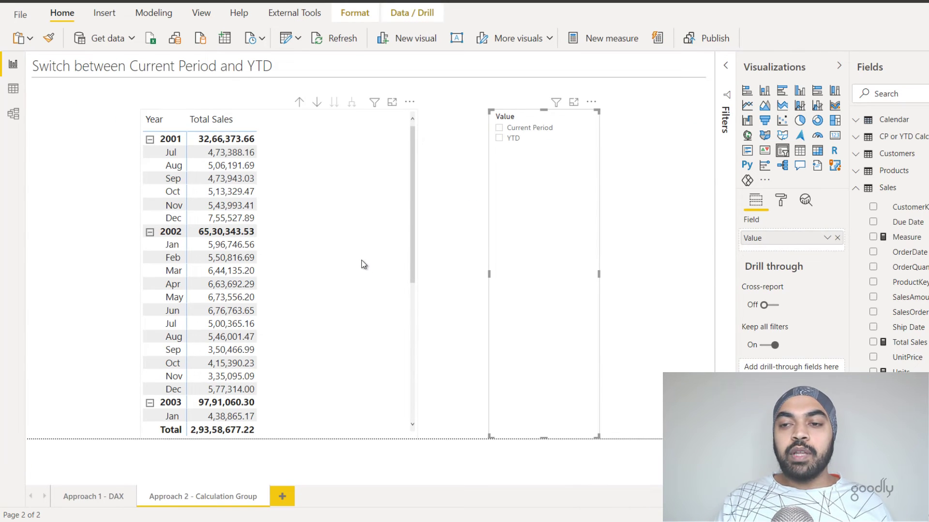
Add the CP or YTD Calc Group Name to the matrix columns and choose YTD in the slicer
click(885, 140)
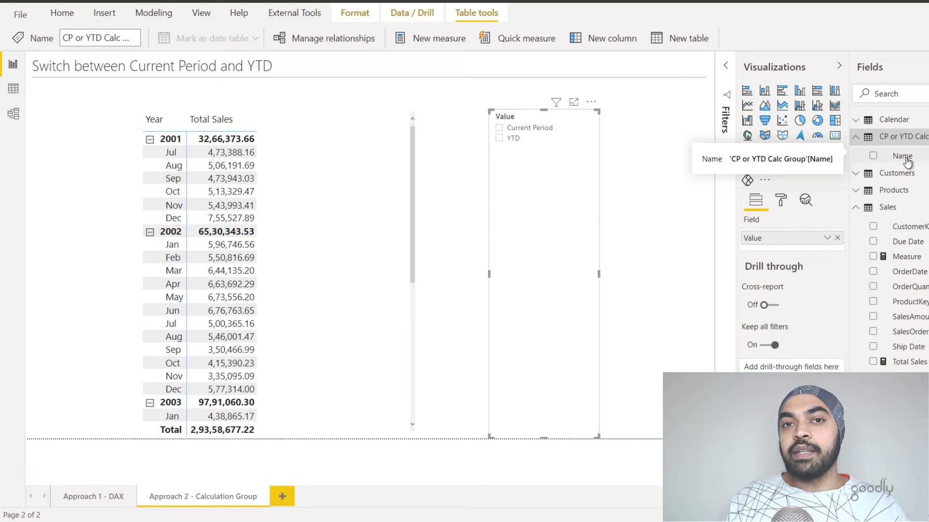
drag(906, 158, 322, 208)
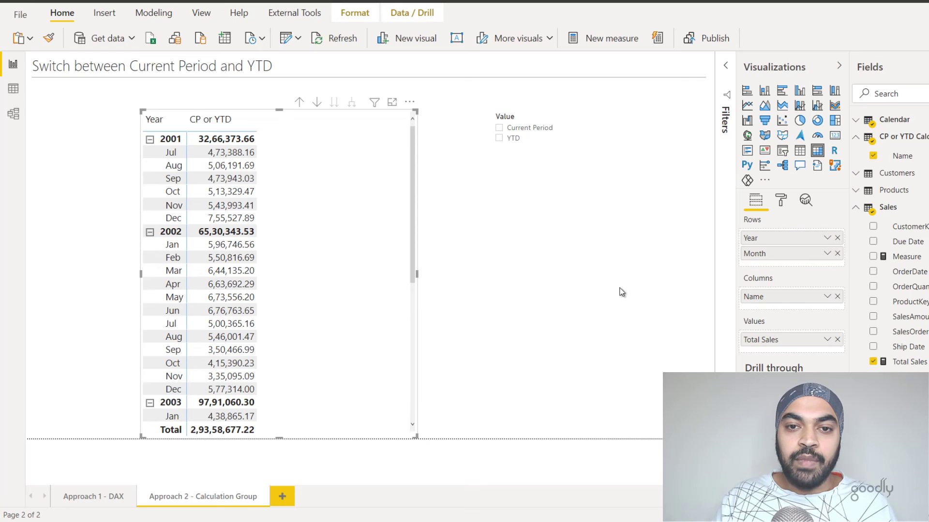
click(509, 144)
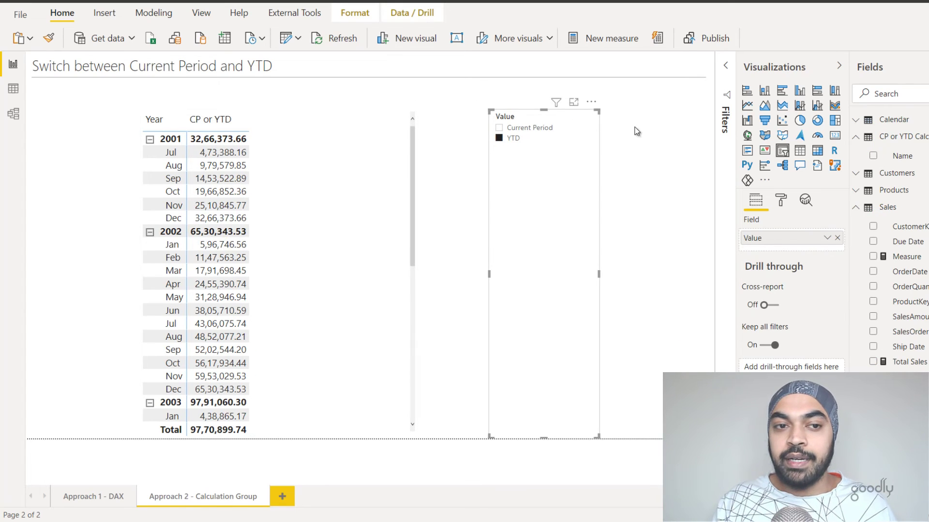
Choose Current Period in the Value slicer and select the matrix visual
click(534, 134)
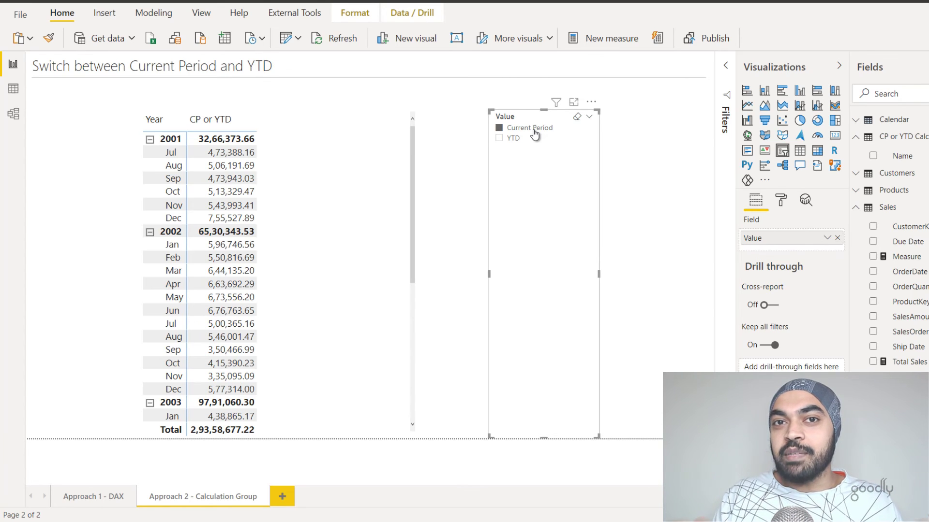
click(343, 204)
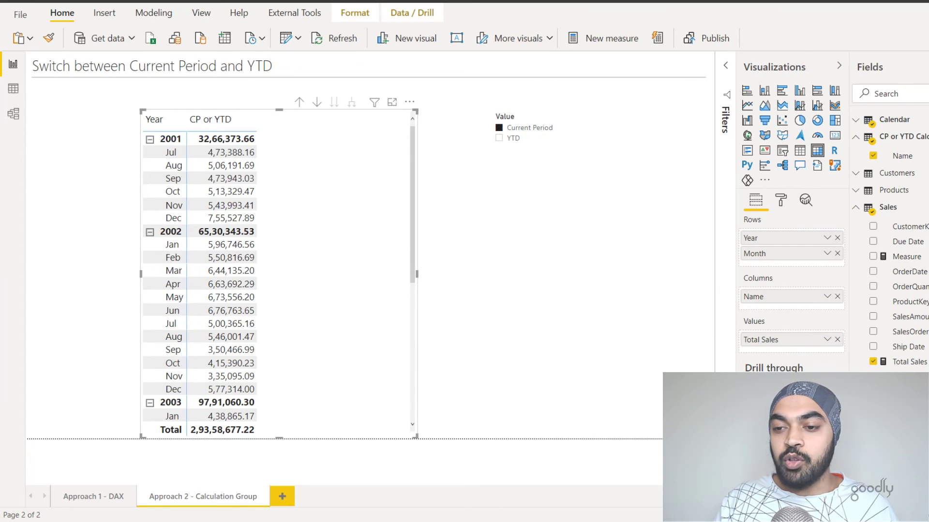
Add Units from the Sales table to the matrix values and choose YTD in the slicer
drag(814, 366, 801, 352)
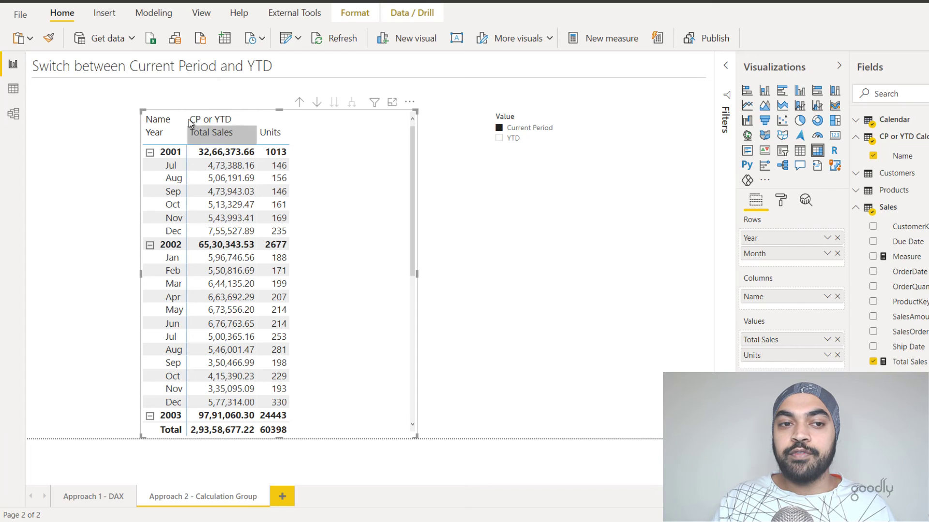
click(520, 139)
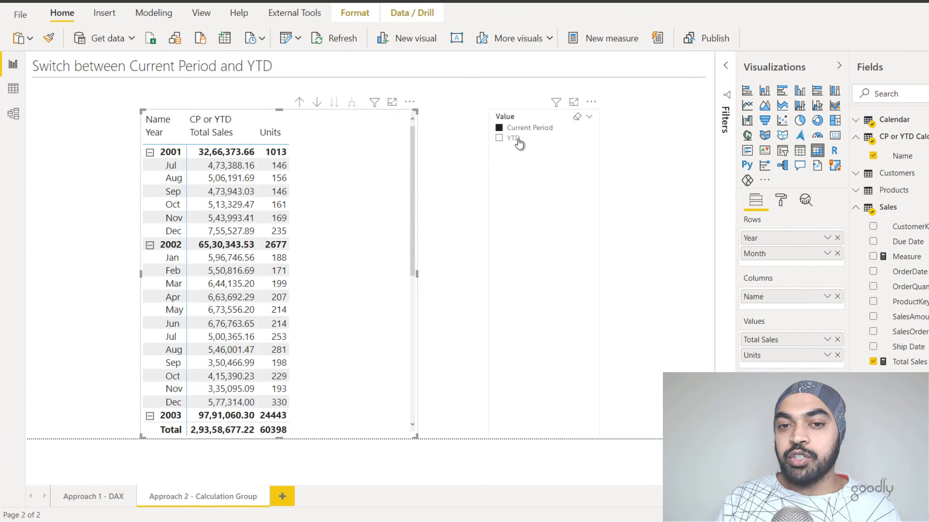